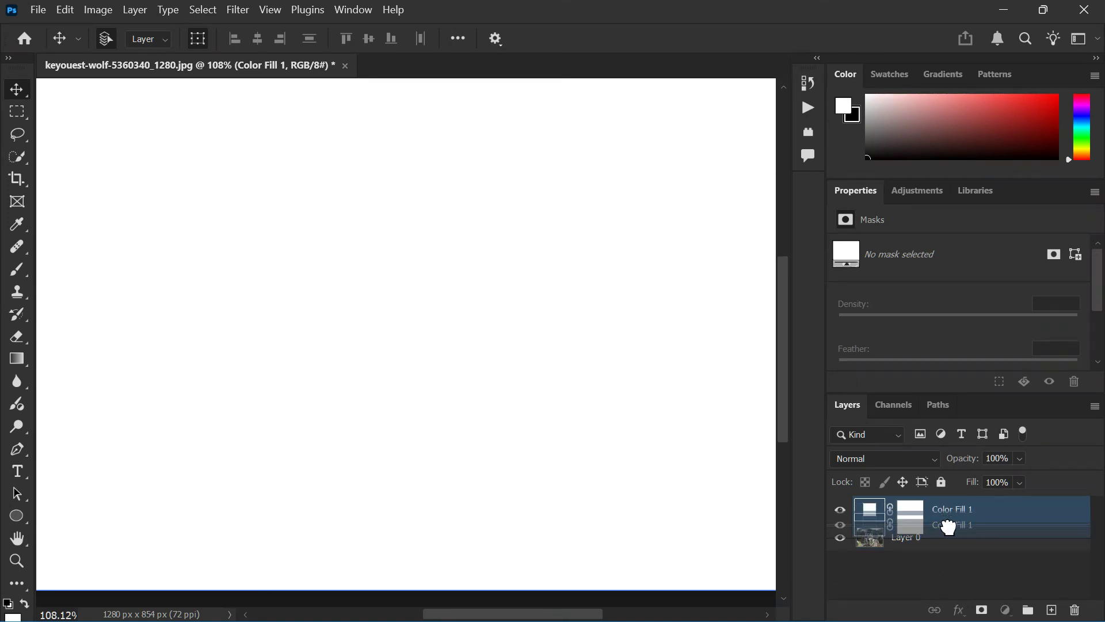
Step: Move the Color Fill 1 layer below Layer 0 in the layer stack
{"action": "left_click", "coordinate": [911, 516]}
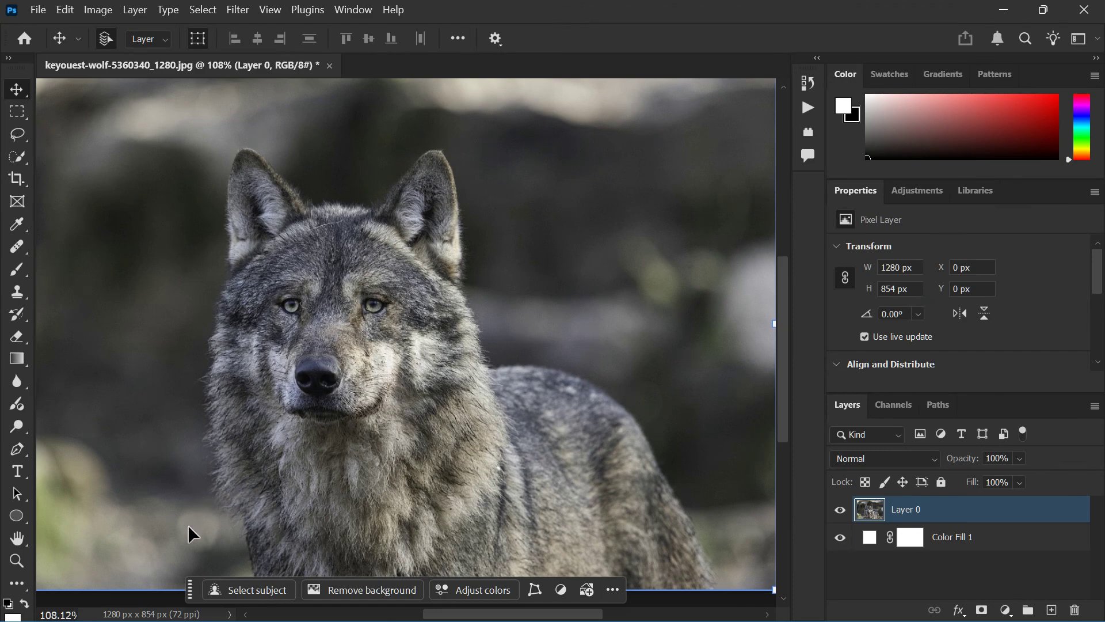
Step: Examine the wolf's fur and outline against the blurred background up close
{"action": "scroll", "coordinate": [186, 513], "scroll_direction": "down", "scroll_amount": 1}
{"action": "scroll", "coordinate": [188, 492], "scroll_direction": "up", "scroll_amount": 5}
{"action": "scroll", "coordinate": [277, 434], "scroll_direction": "up", "scroll_amount": 3}
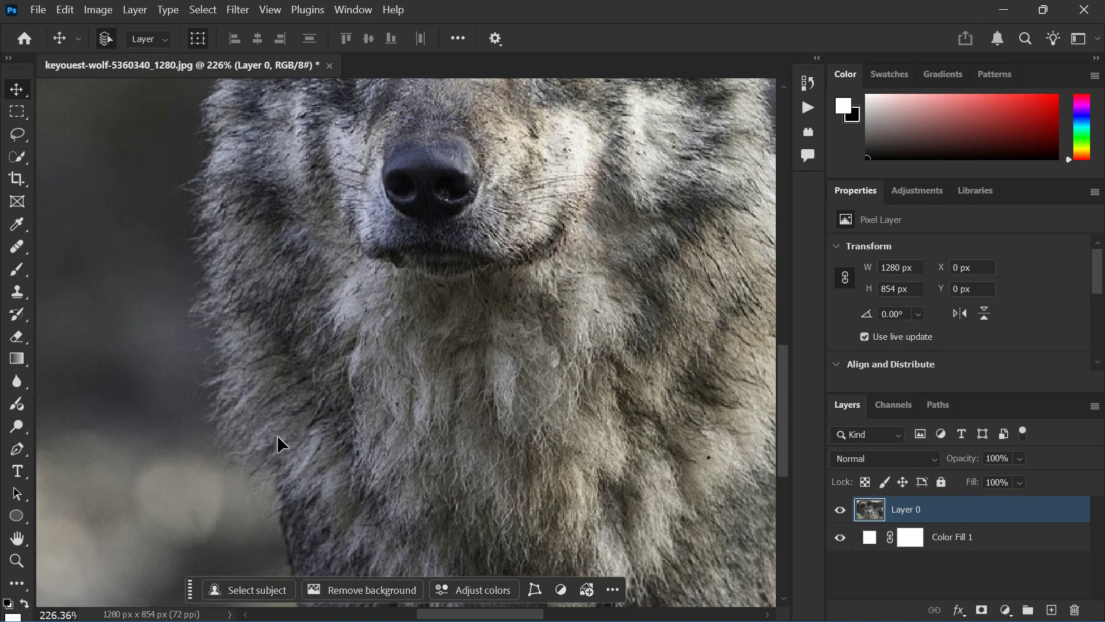
{"action": "scroll", "coordinate": [278, 437], "scroll_direction": "up", "scroll_amount": 5}
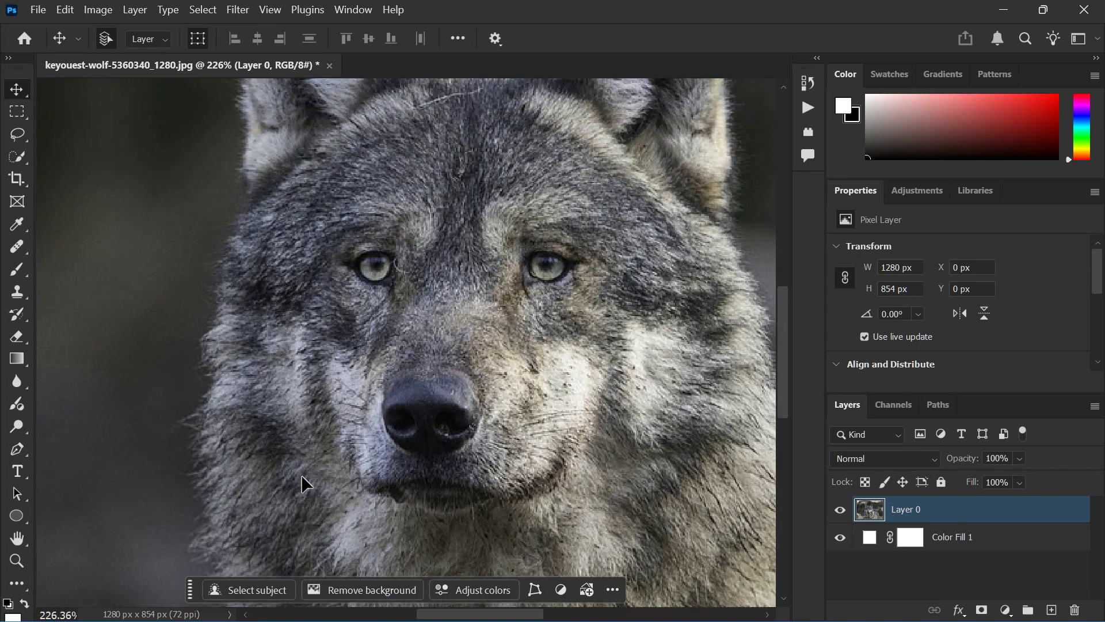
{"action": "scroll", "coordinate": [302, 478], "scroll_direction": "down", "scroll_amount": 5}
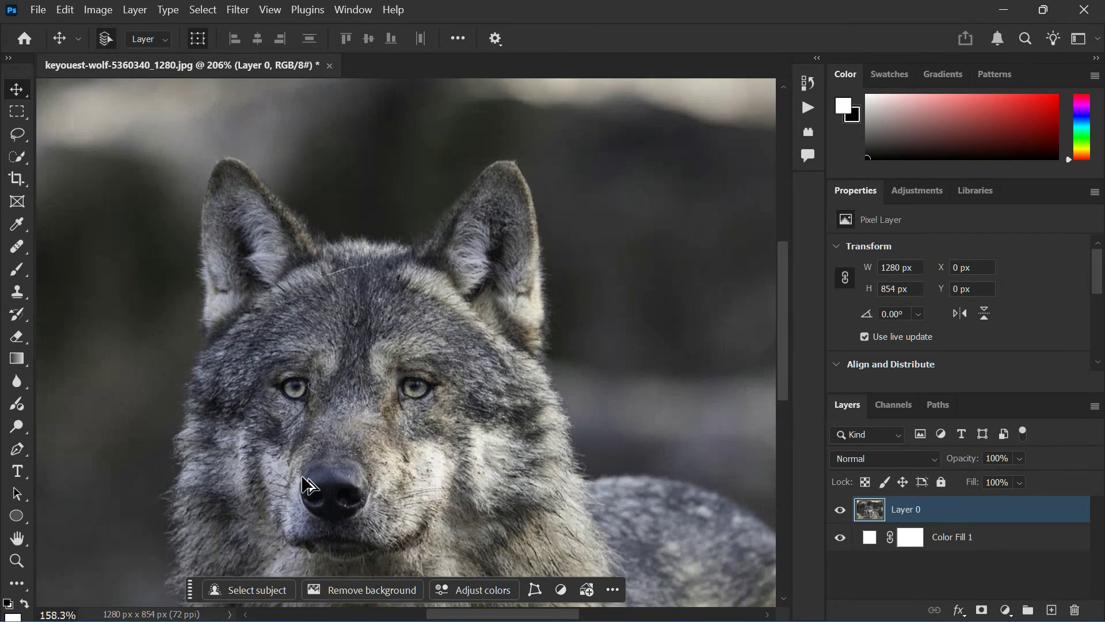
{"action": "scroll", "coordinate": [302, 477], "scroll_direction": "down", "scroll_amount": 4}
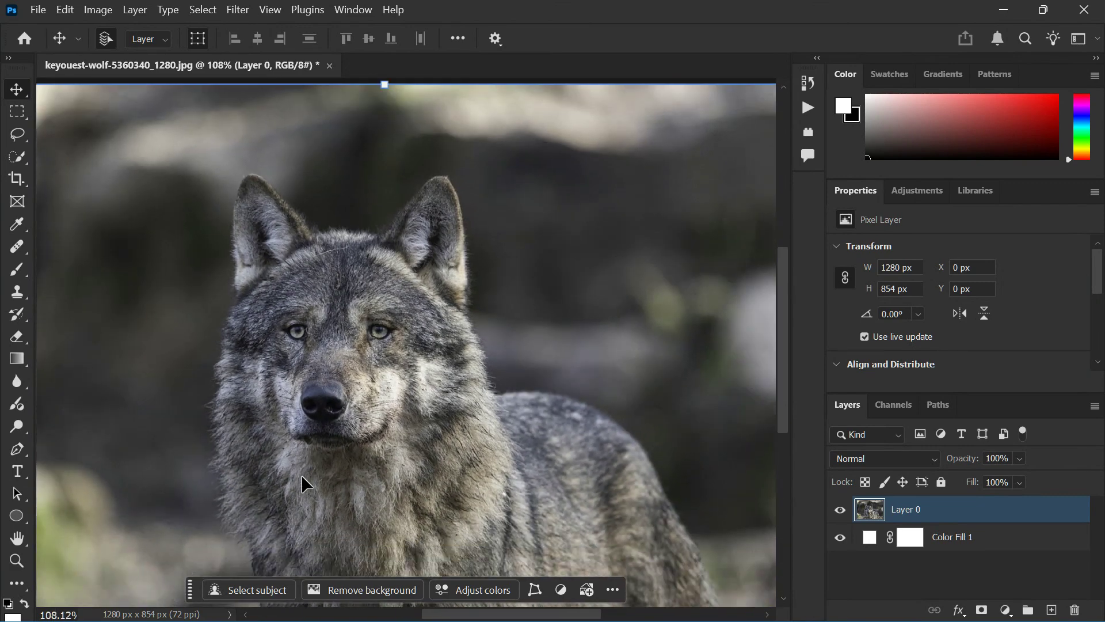
{"action": "scroll", "coordinate": [301, 474], "scroll_direction": "down", "scroll_amount": 2}
{"action": "scroll", "coordinate": [301, 474], "scroll_direction": "up", "scroll_amount": 1}
{"action": "scroll", "coordinate": [301, 475], "scroll_direction": "right", "scroll_amount": 2}
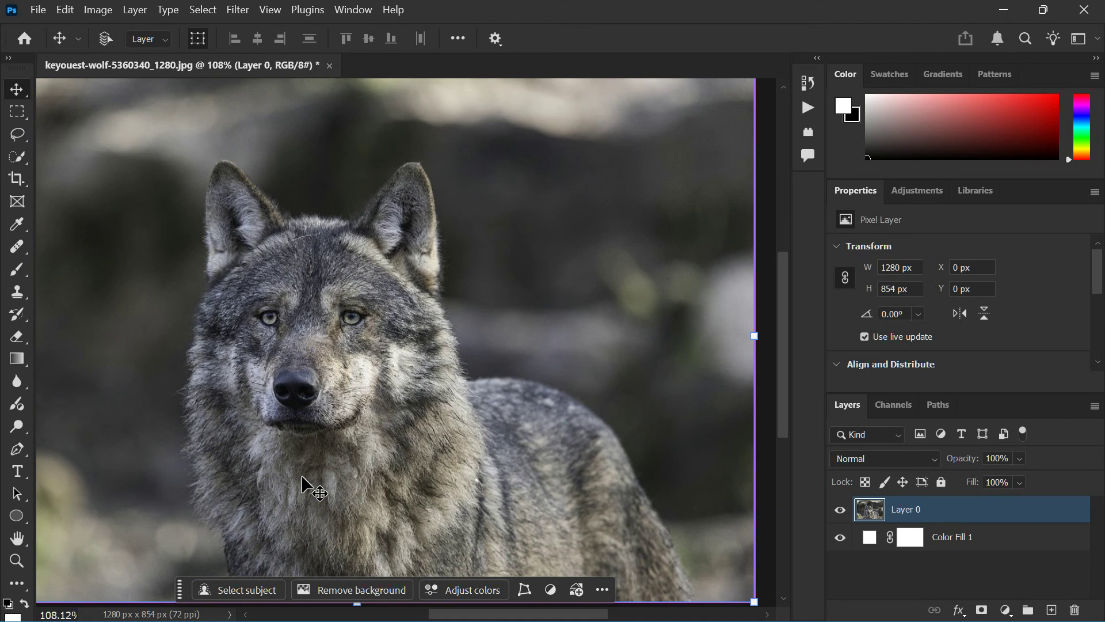
{"action": "scroll", "coordinate": [301, 474], "scroll_direction": "down", "scroll_amount": 1}
{"action": "scroll", "coordinate": [301, 474], "scroll_direction": "left", "scroll_amount": 2}
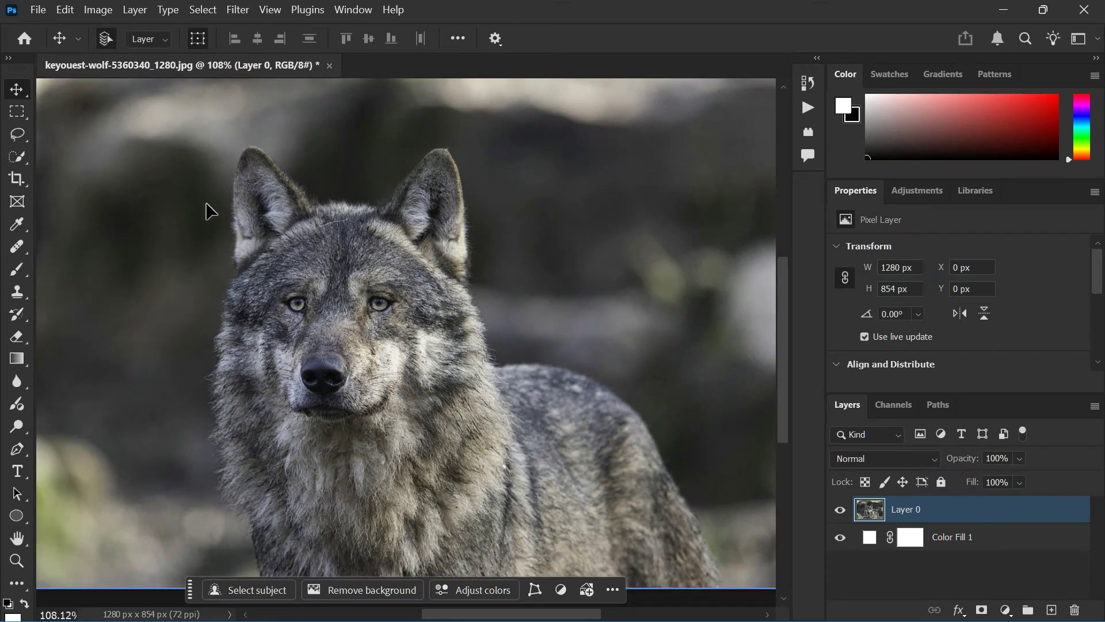
Step: Select the wolf on Layer 0 automatically with the Subject command
{"action": "left_click", "coordinate": [200, 19]}
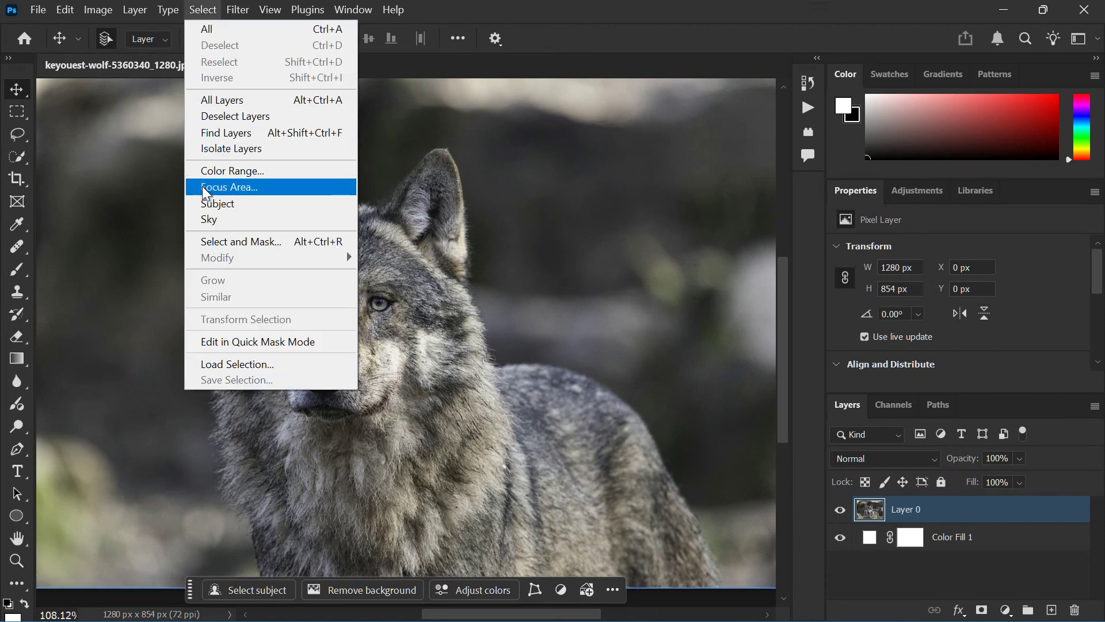
{"action": "left_click", "coordinate": [209, 204]}
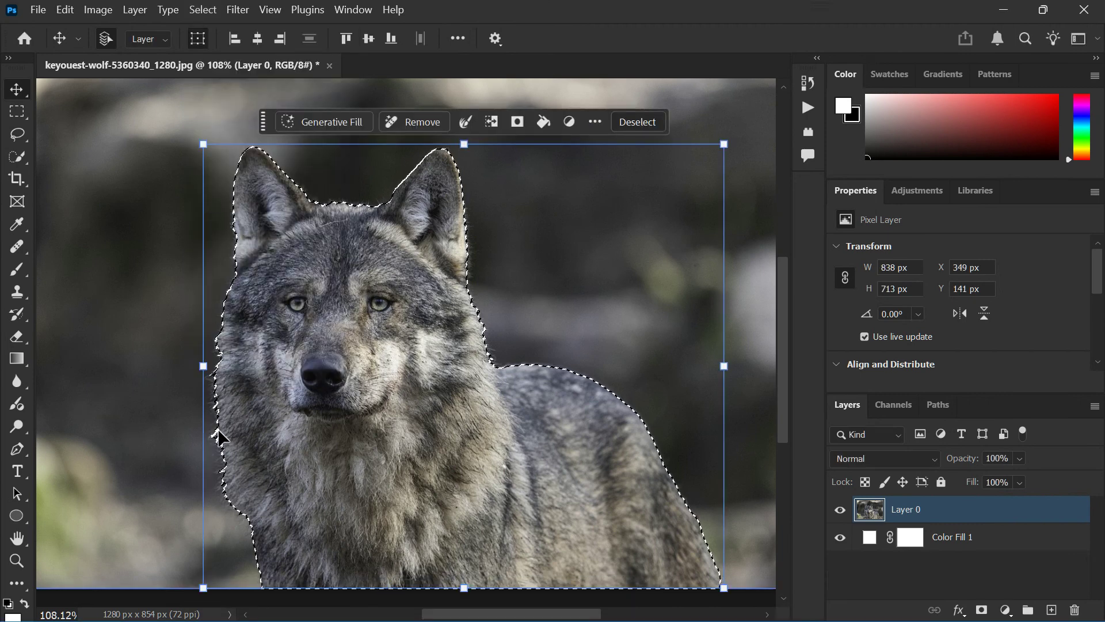
Step: Inspect the selection edge around the wolf's ears, head and chest fur for missed hairs
{"action": "scroll", "coordinate": [224, 506], "scroll_direction": "up", "scroll_amount": 5}
{"action": "scroll", "coordinate": [372, 403], "scroll_direction": "up", "scroll_amount": 6}
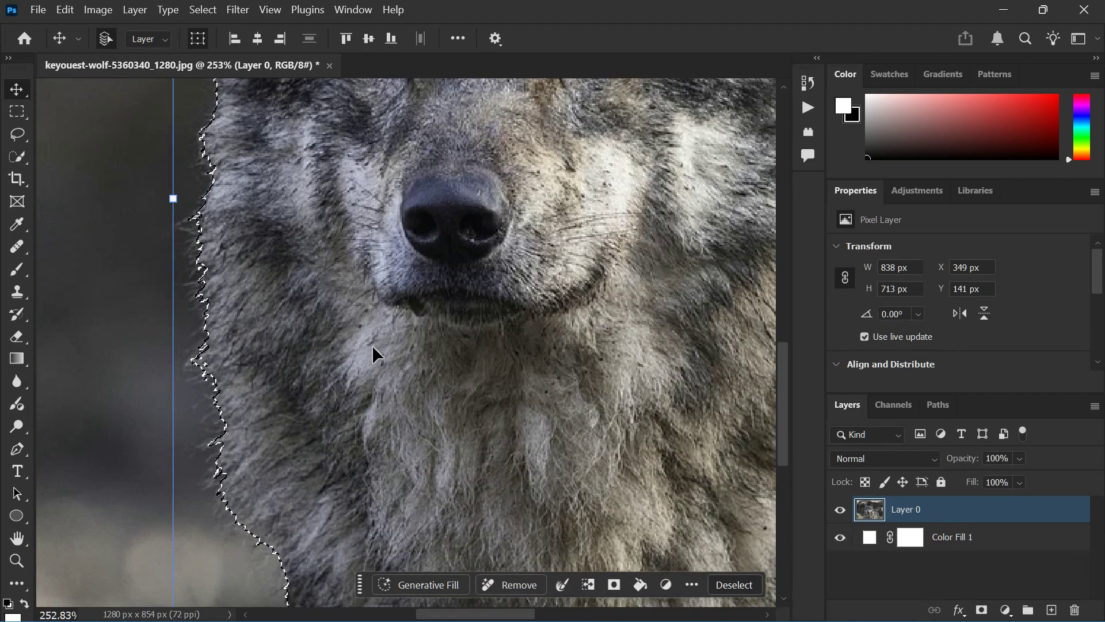
{"action": "scroll", "coordinate": [372, 443], "scroll_direction": "down", "scroll_amount": 4}
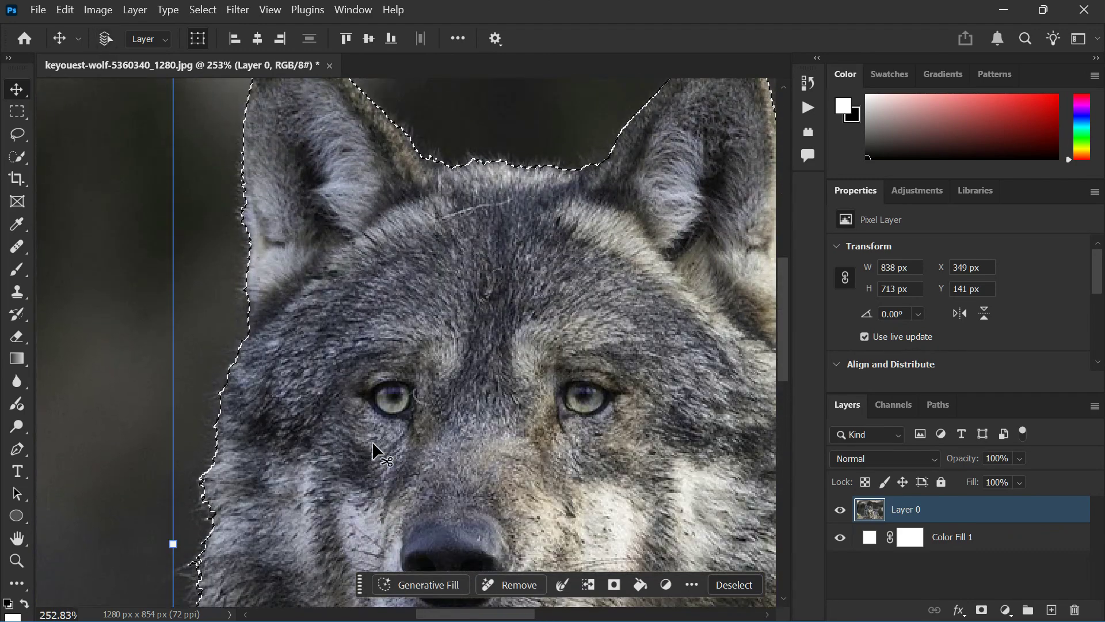
{"action": "scroll", "coordinate": [372, 441], "scroll_direction": "down", "scroll_amount": 4}
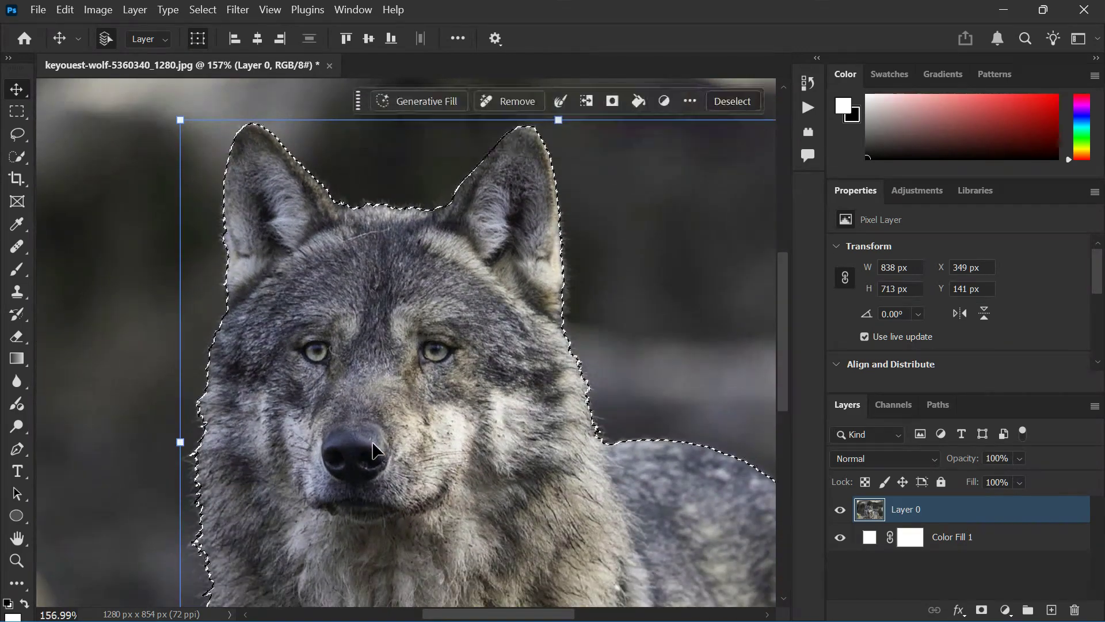
{"action": "scroll", "coordinate": [372, 441], "scroll_direction": "down", "scroll_amount": 2}
{"action": "scroll", "coordinate": [372, 441], "scroll_direction": "right", "scroll_amount": 3}
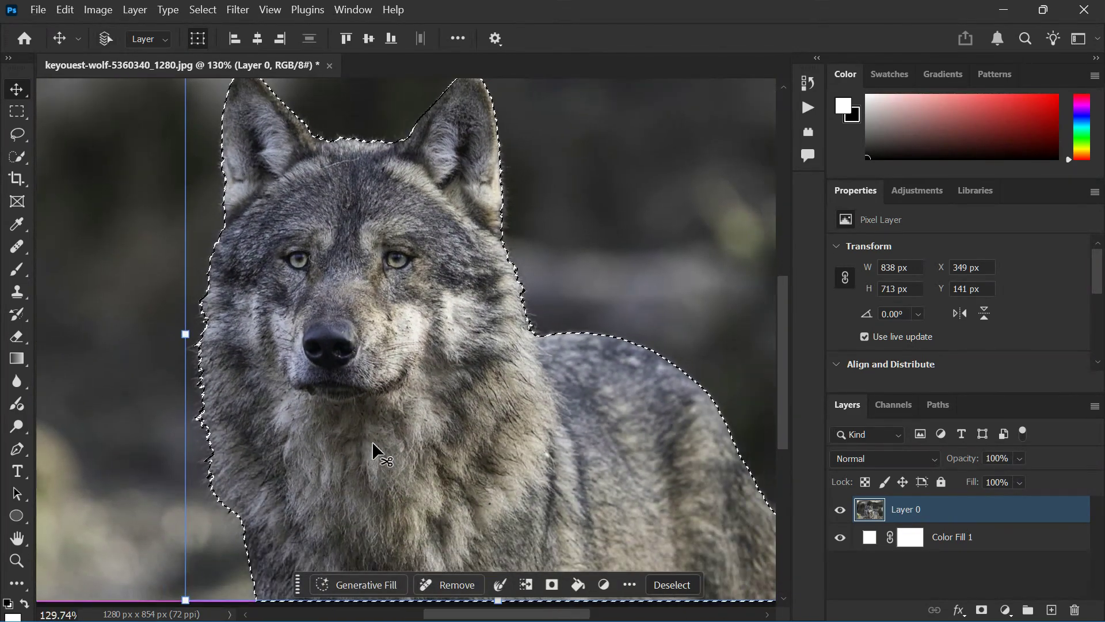
{"action": "scroll", "coordinate": [371, 441], "scroll_direction": "up", "scroll_amount": 2}
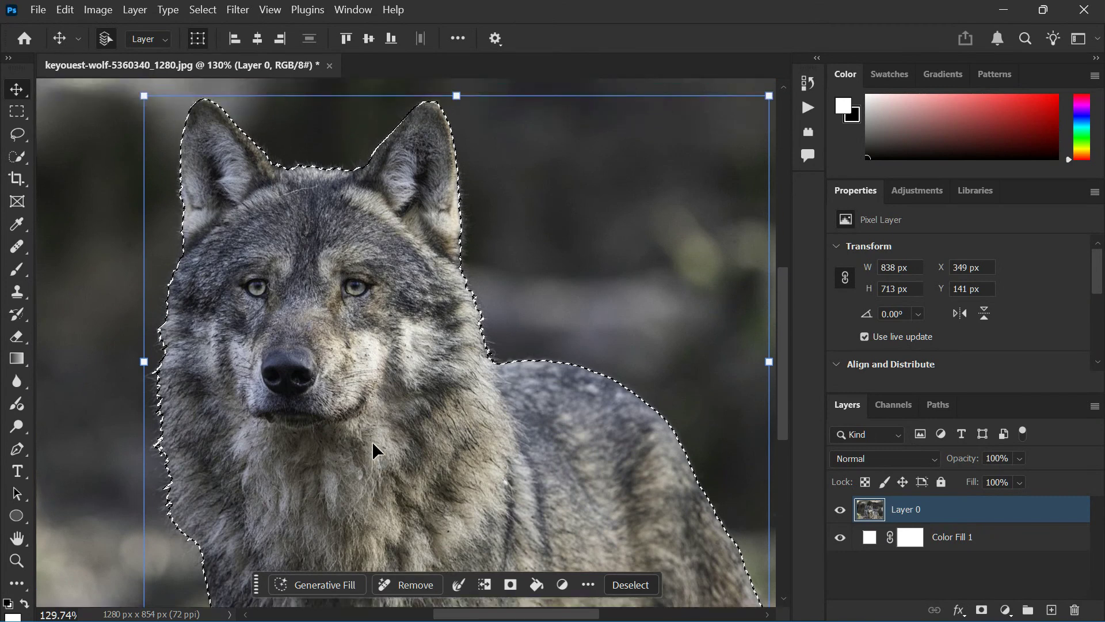
{"action": "scroll", "coordinate": [372, 441], "scroll_direction": "left", "scroll_amount": 1}
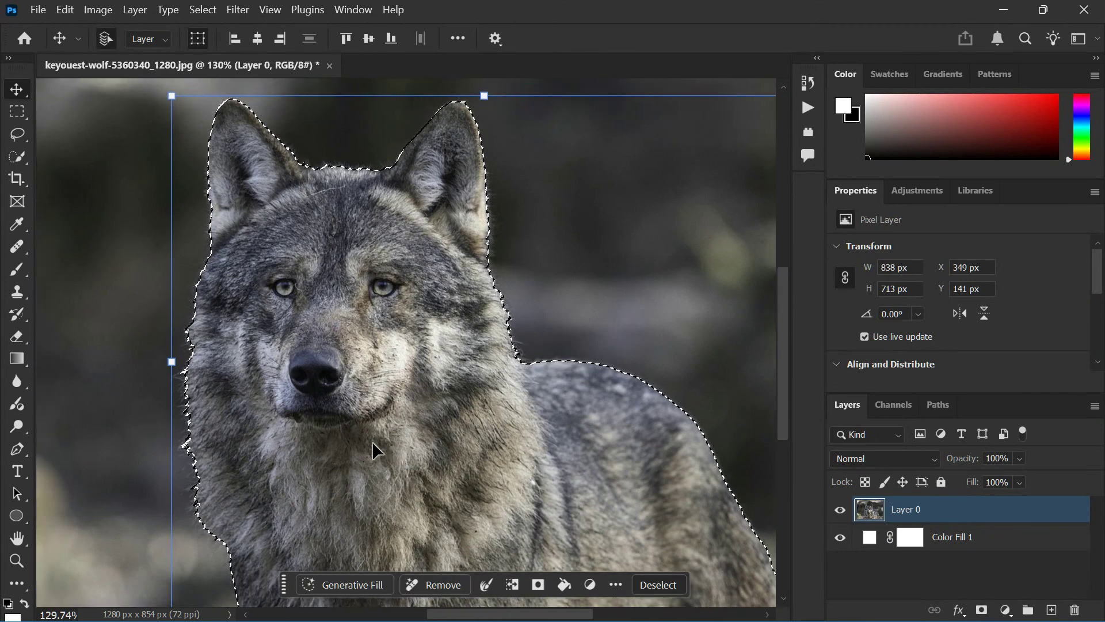
{"action": "scroll", "coordinate": [398, 419], "scroll_direction": "down", "scroll_amount": 3}
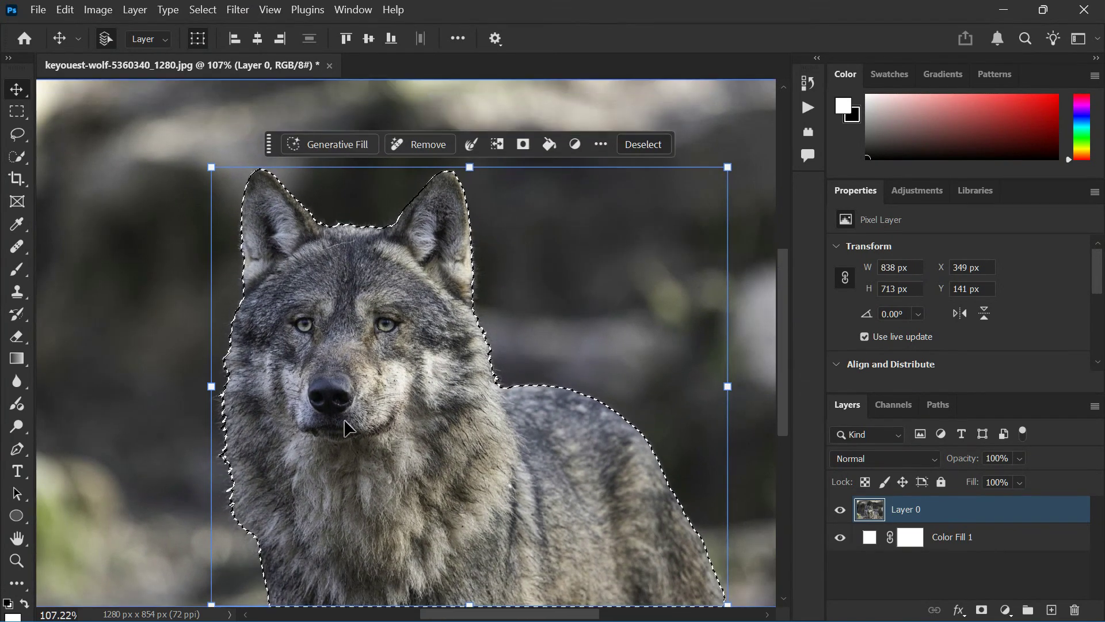
Step: Open the wolf selection in Select and Mask with the Marching Ants view and apply Refine Hair
{"action": "left_click", "coordinate": [203, 13]}
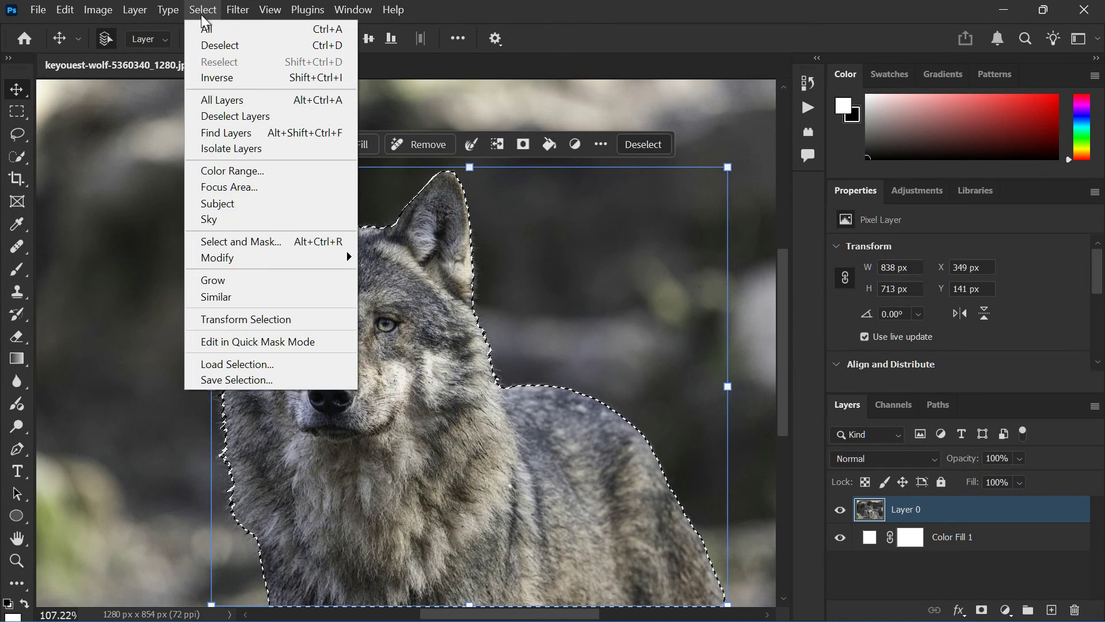
{"action": "left_click", "coordinate": [255, 247]}
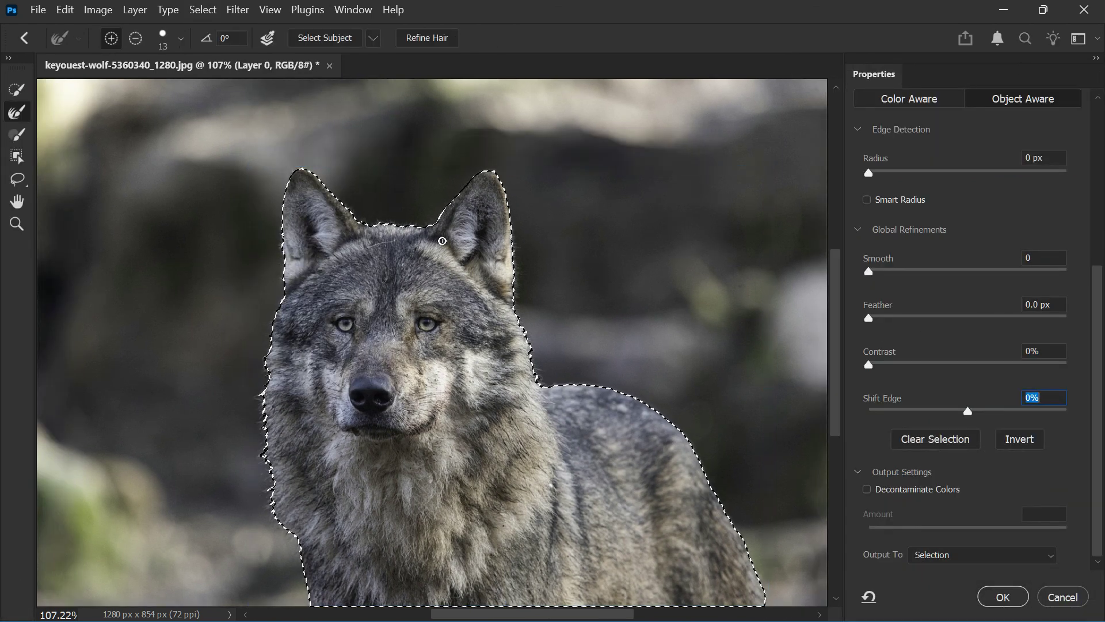
{"action": "scroll", "coordinate": [899, 161], "scroll_direction": "up", "scroll_amount": 5}
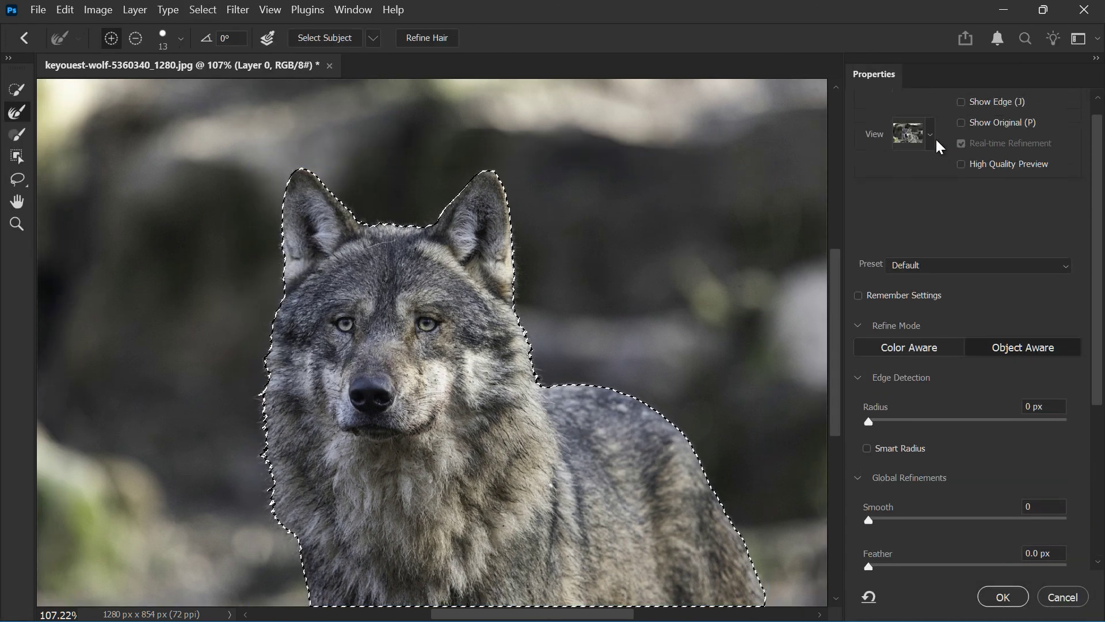
{"action": "left_click", "coordinate": [931, 154]}
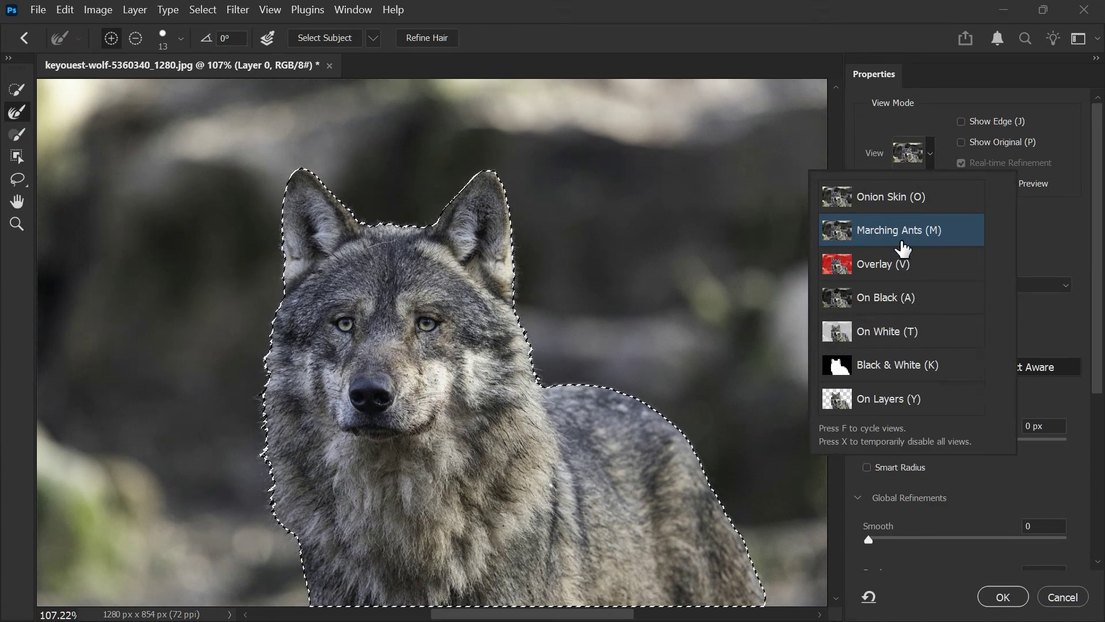
{"action": "left_click", "coordinate": [927, 155]}
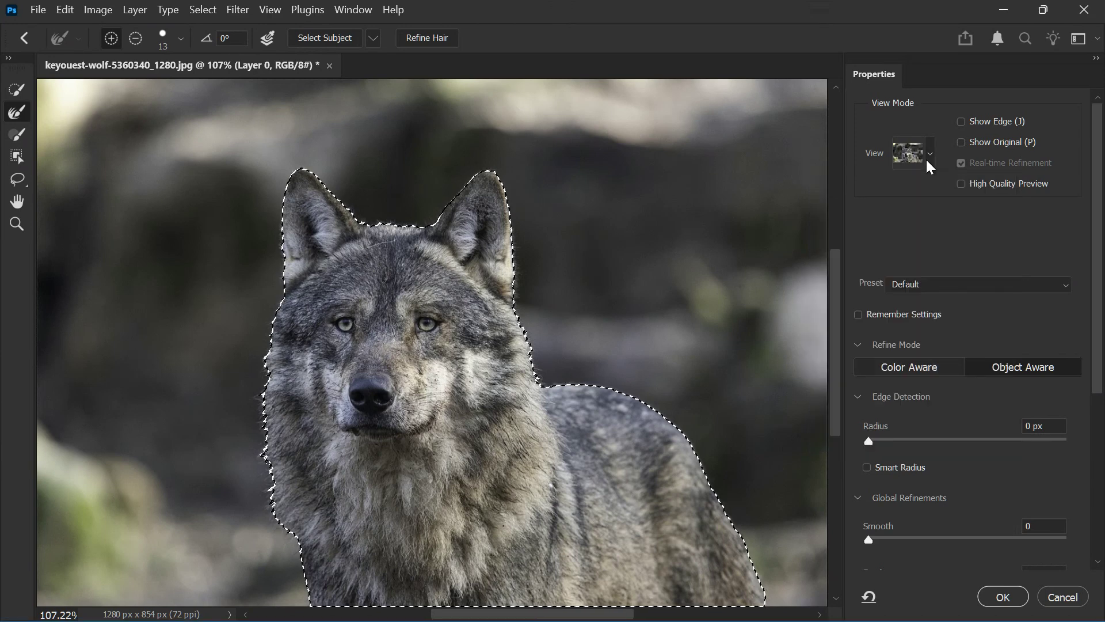
{"action": "left_click", "coordinate": [427, 38]}
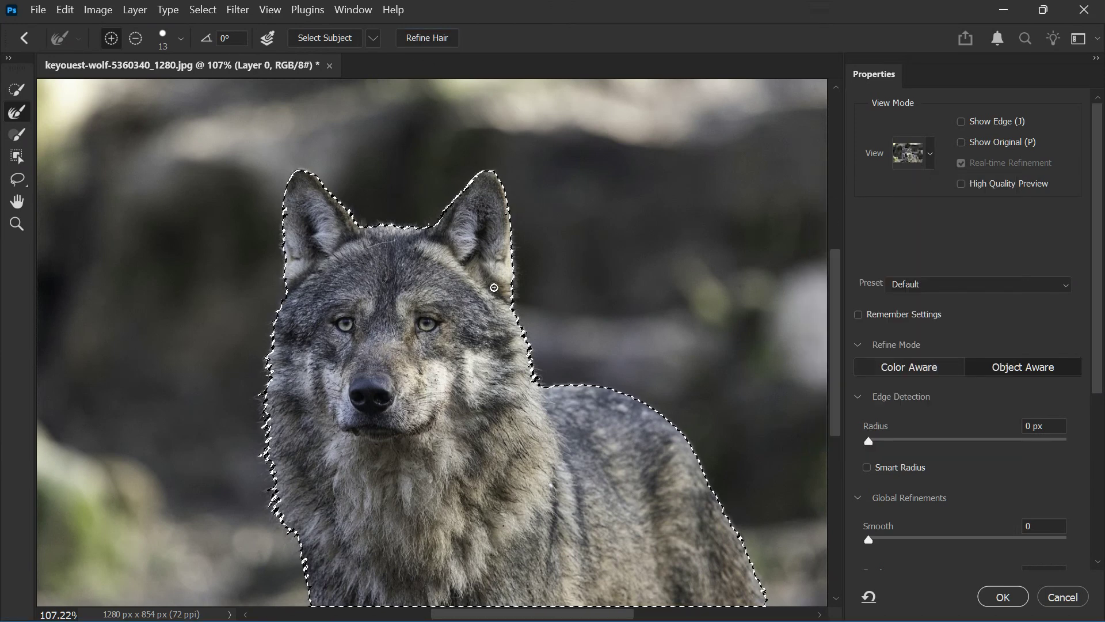
Step: Brush over the fur edge at the lower-left side of the wolf's chest with the Refine Edge Brush
{"action": "scroll", "coordinate": [247, 412], "scroll_direction": "up", "scroll_amount": 5, "text": "alt"}
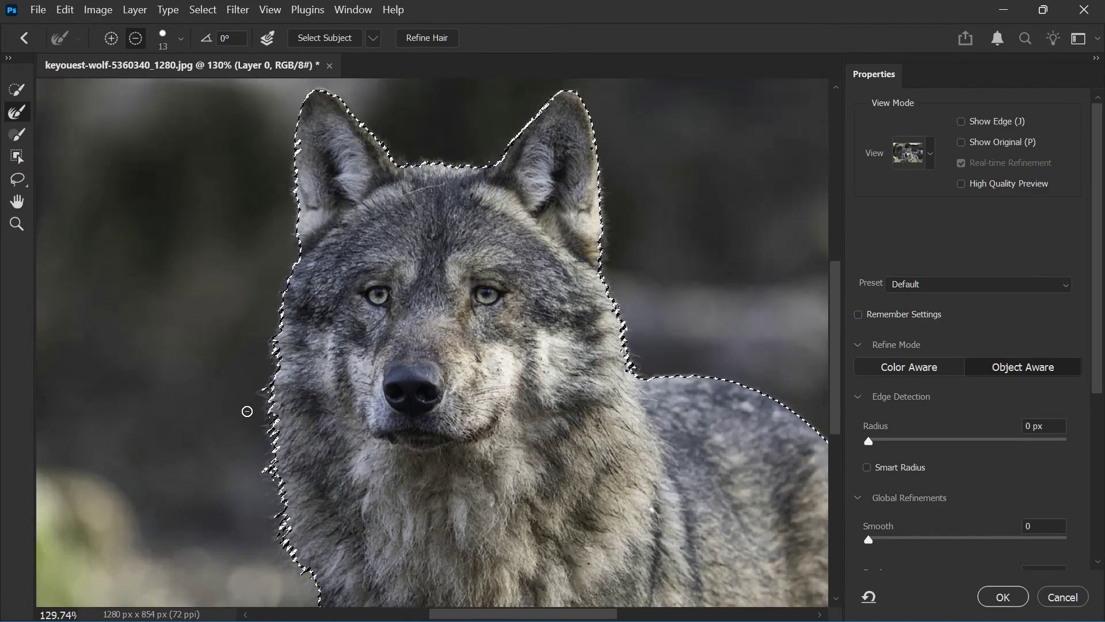
{"action": "scroll", "coordinate": [301, 382], "scroll_direction": "up", "scroll_amount": 5, "text": "alt"}
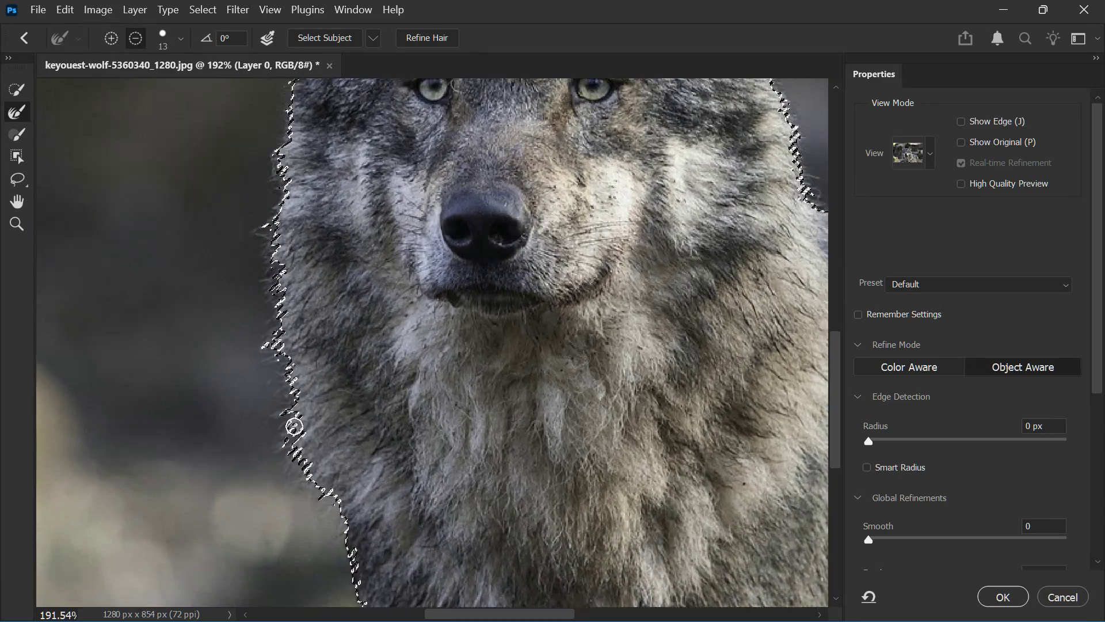
{"action": "scroll", "coordinate": [296, 427], "scroll_direction": "down", "scroll_amount": 1, "text": "alt"}
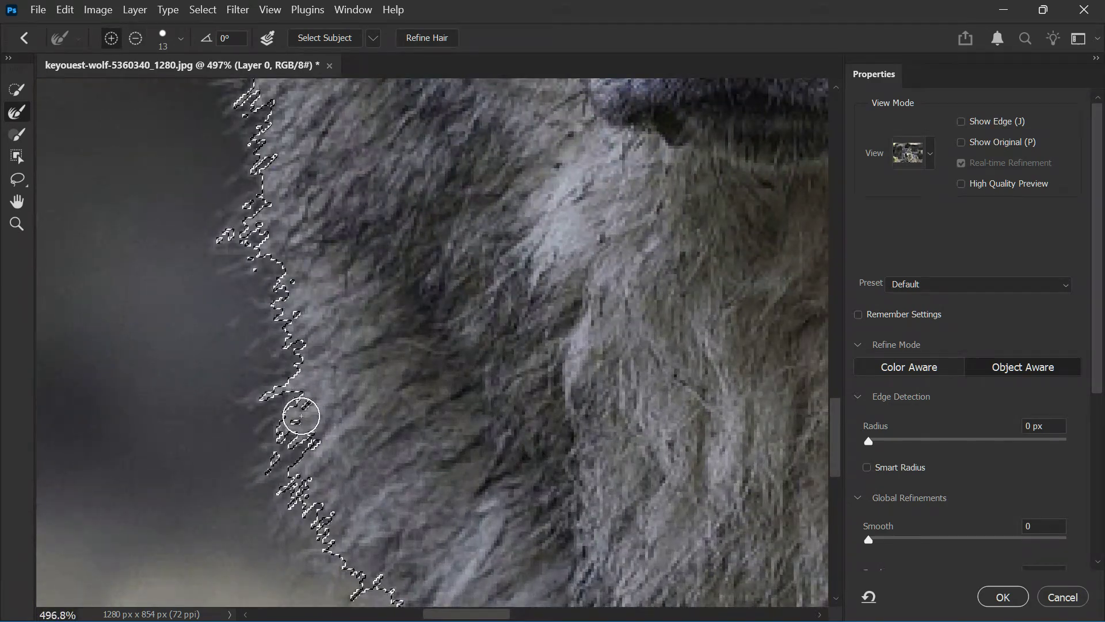
{"action": "scroll", "coordinate": [301, 415], "scroll_direction": "down", "scroll_amount": 2, "text": "alt"}
{"action": "scroll", "coordinate": [315, 432], "scroll_direction": "down", "scroll_amount": 3}
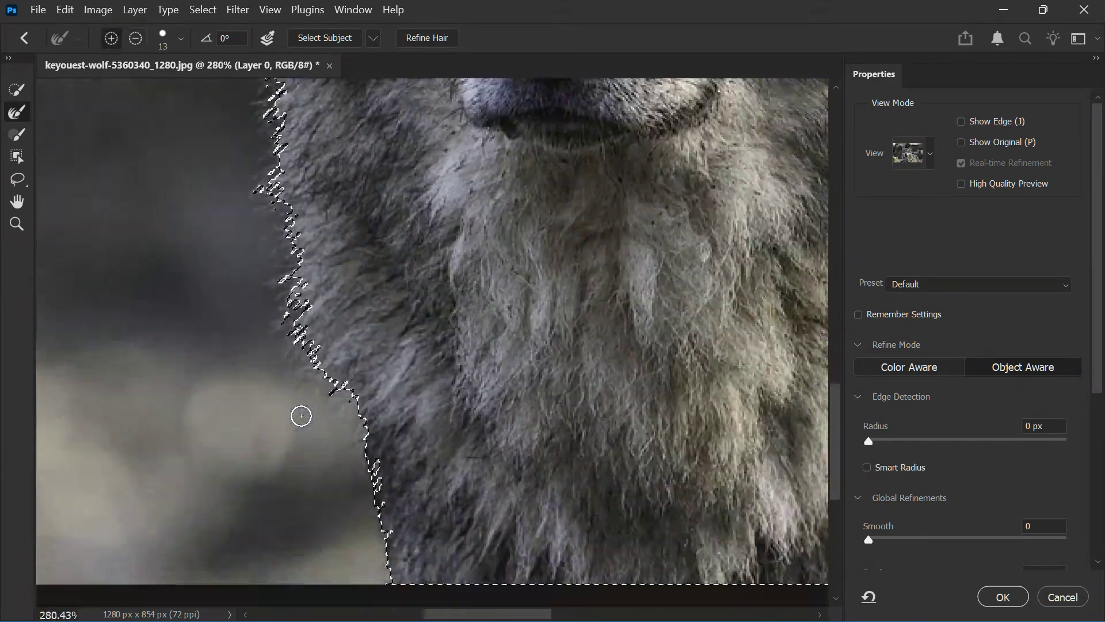
{"action": "scroll", "coordinate": [382, 394], "scroll_direction": "up", "scroll_amount": 5, "text": "alt"}
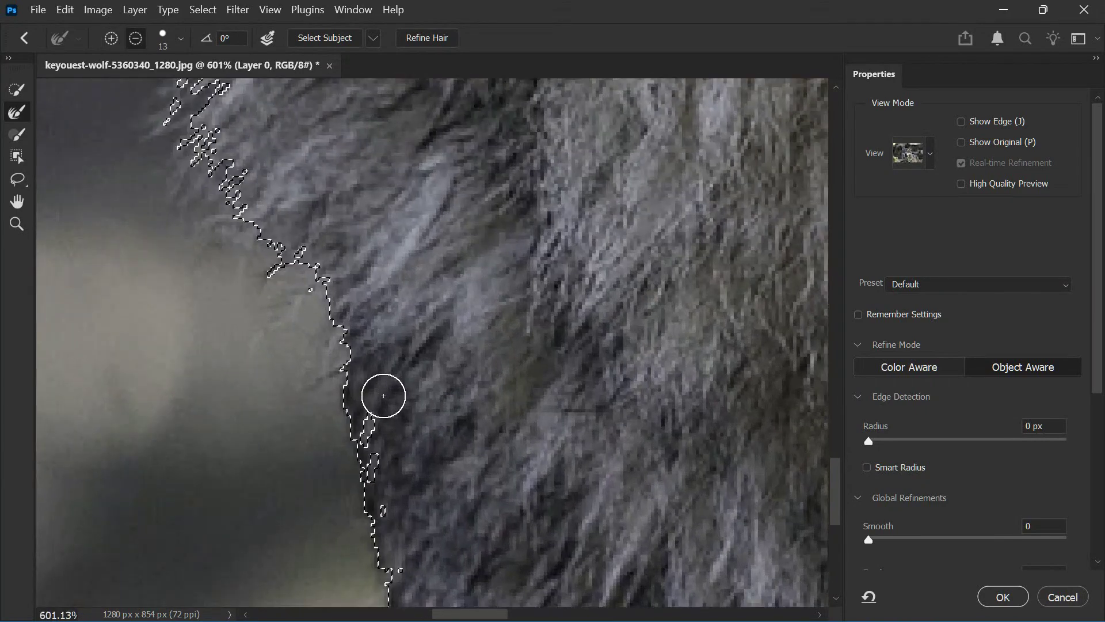
{"action": "mouse_move", "coordinate": [384, 429]}
{"action": "left_mouse_down"}
{"action": "mouse_move", "coordinate": [387, 480]}
{"action": "mouse_move", "coordinate": [371, 460]}
{"action": "mouse_move", "coordinate": [362, 385]}
{"action": "left_mouse_up"}
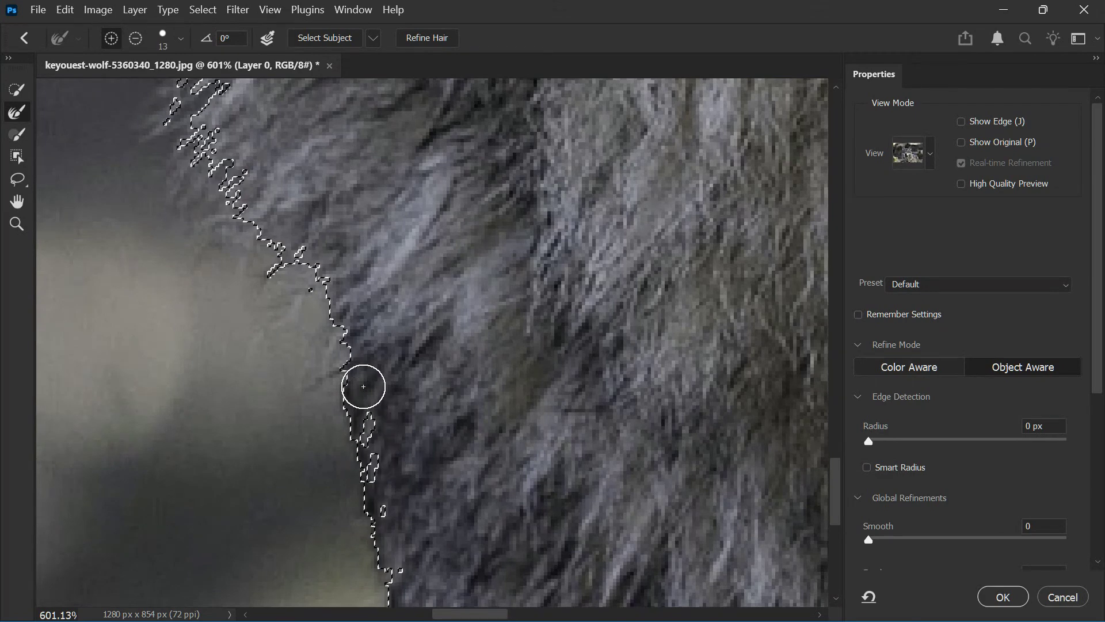
{"action": "scroll", "coordinate": [363, 387], "scroll_direction": "down", "scroll_amount": 4}
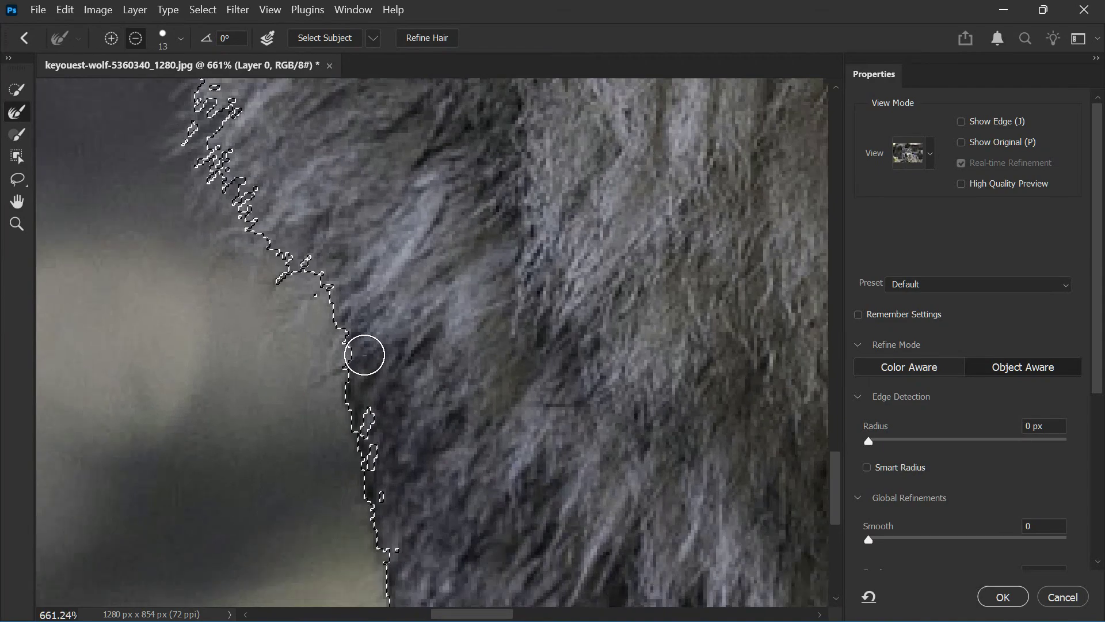
{"action": "scroll", "coordinate": [364, 355], "scroll_direction": "down", "scroll_amount": 3}
{"action": "scroll", "coordinate": [365, 353], "scroll_direction": "up", "scroll_amount": 6}
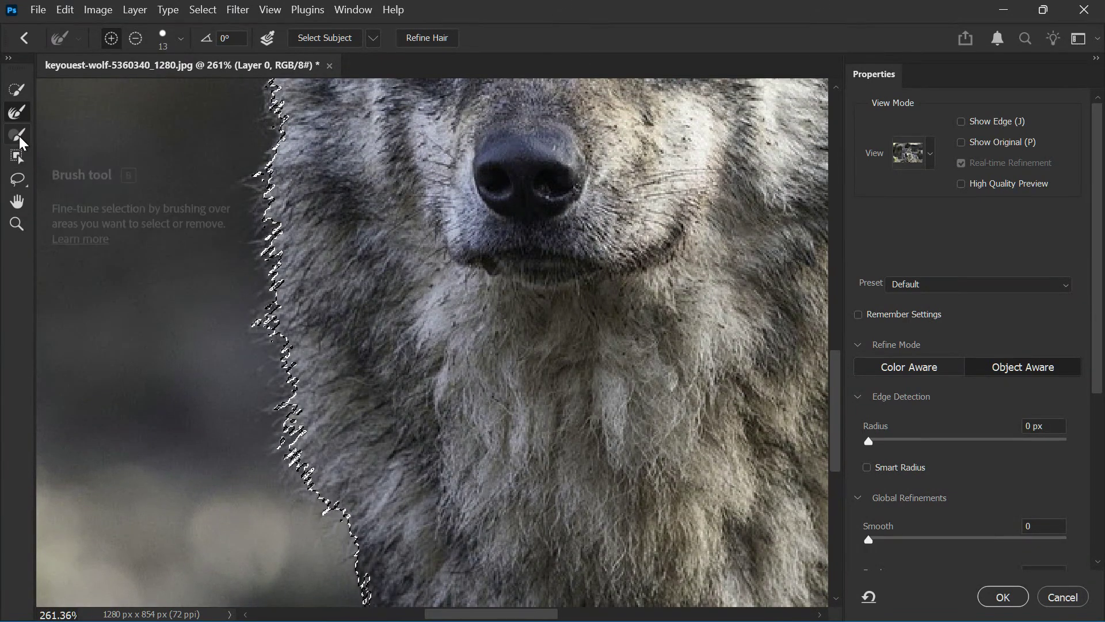
Step: Try to extend the selection along the wolf's left chest fur with the Brush tool
{"action": "left_click", "coordinate": [19, 136]}
{"action": "scroll", "coordinate": [258, 429], "scroll_direction": "up", "scroll_amount": 2}
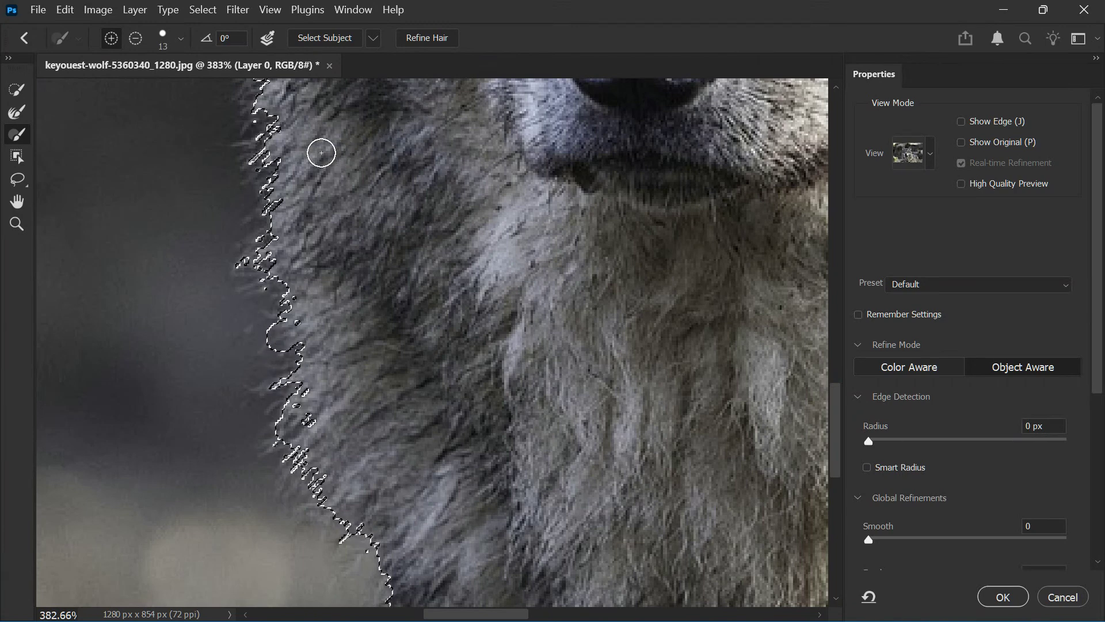
Step: Switch back to the Refine Edge Brush, run Refine Hair again and check the chest fur edge
{"action": "left_click", "coordinate": [18, 115]}
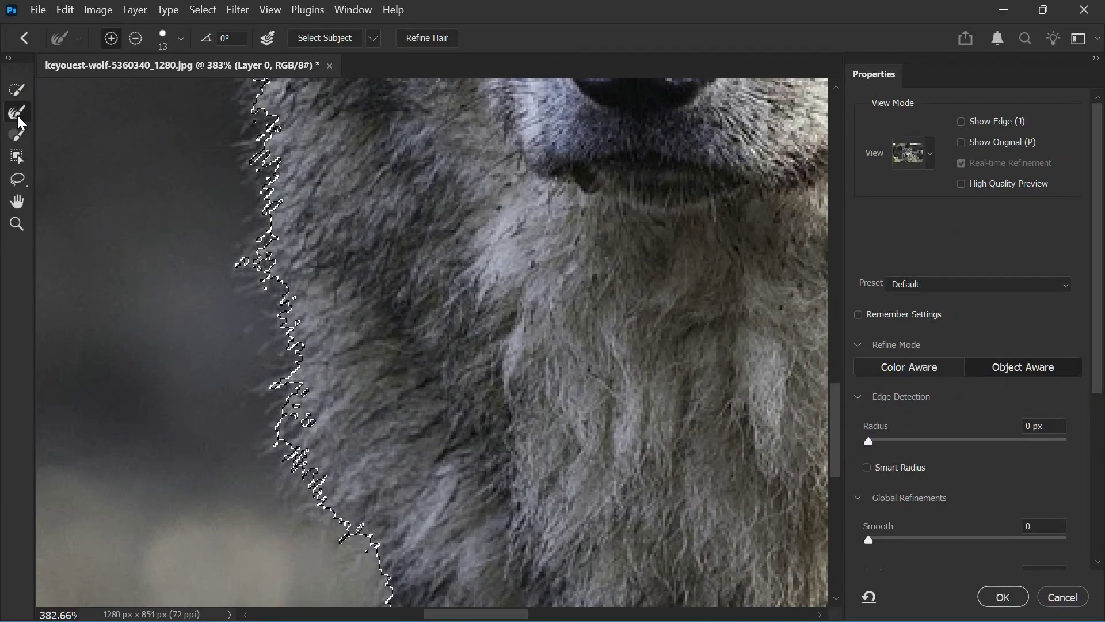
{"action": "left_click", "coordinate": [429, 41]}
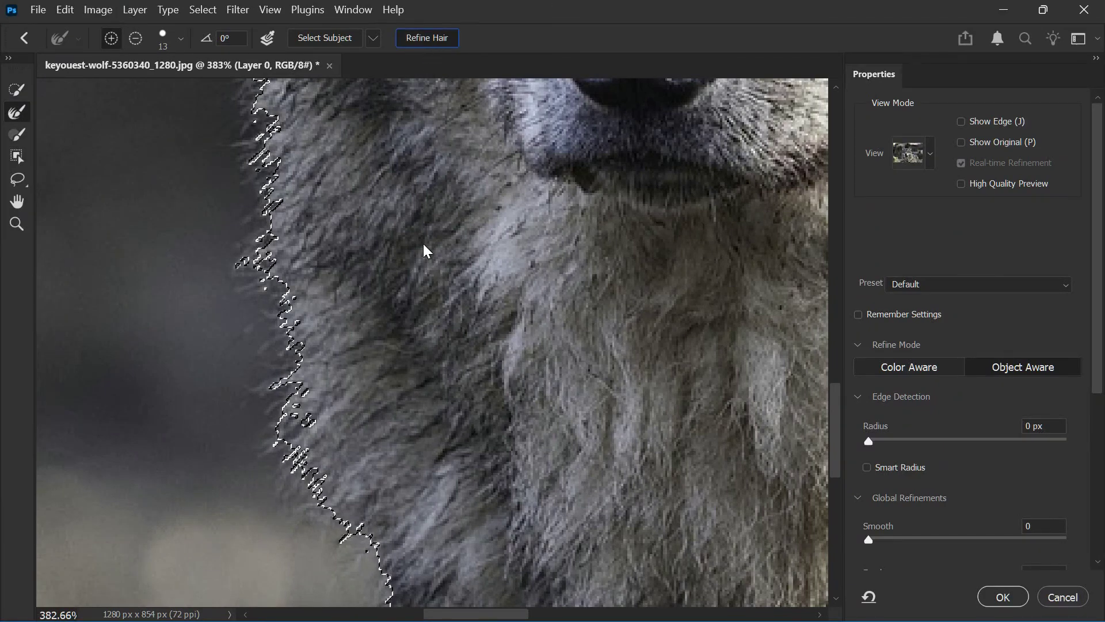
{"action": "scroll", "coordinate": [349, 299], "scroll_direction": "down", "scroll_amount": 2}
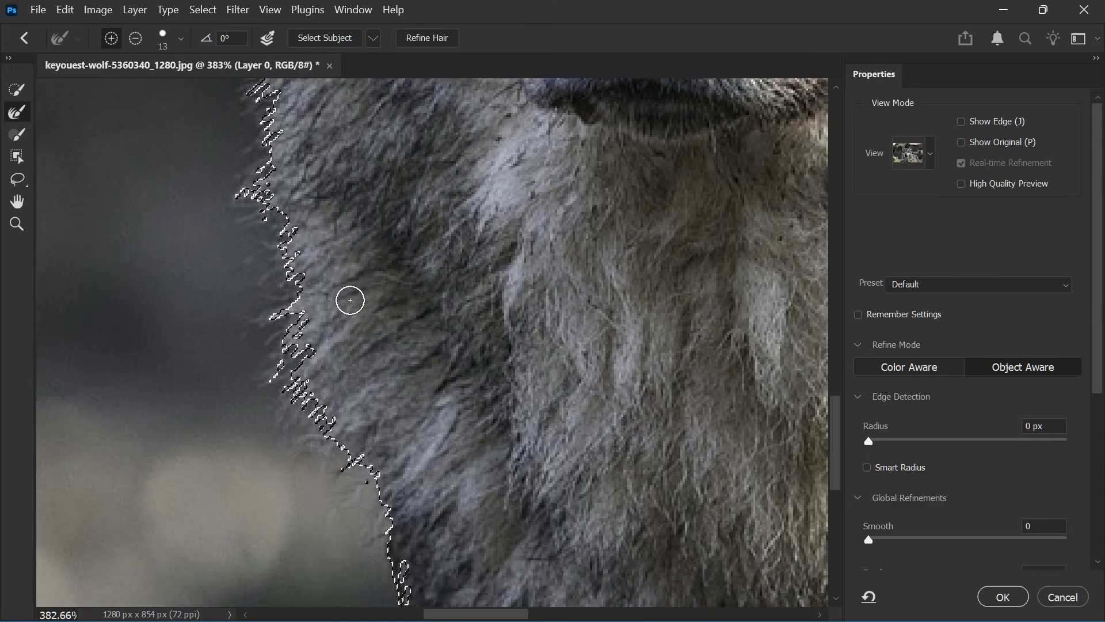
{"action": "scroll", "coordinate": [349, 300], "scroll_direction": "down", "scroll_amount": 4}
{"action": "scroll", "coordinate": [362, 288], "scroll_direction": "up", "scroll_amount": 5}
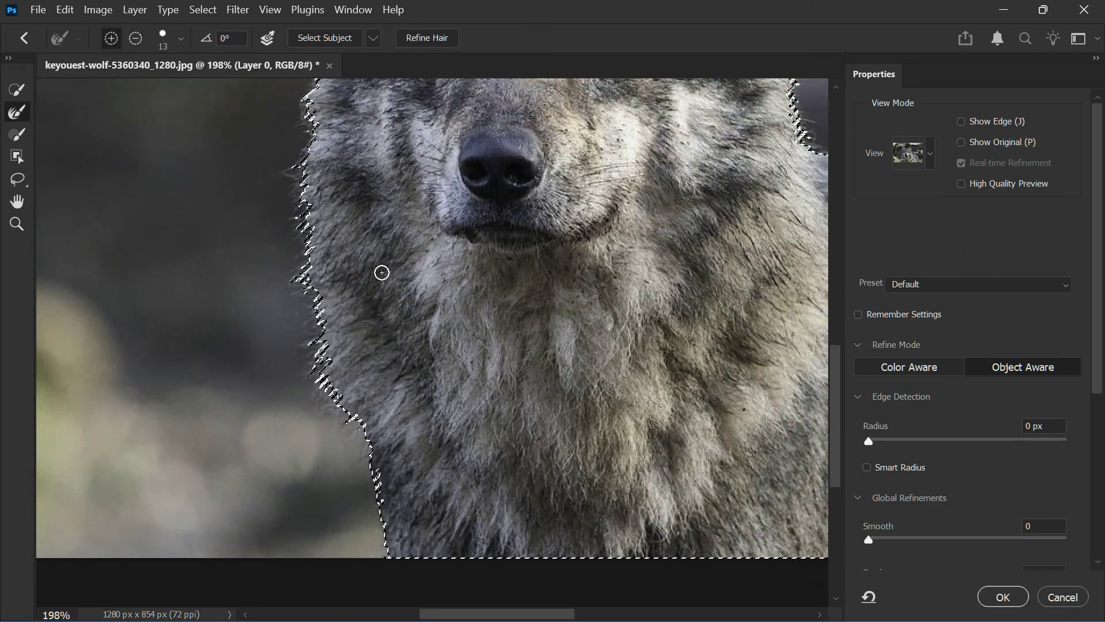
Step: Set the edge detection radius to 2 px and enable Smart Radius for the wolf selection
{"action": "scroll", "coordinate": [381, 272], "scroll_direction": "up", "scroll_amount": 5}
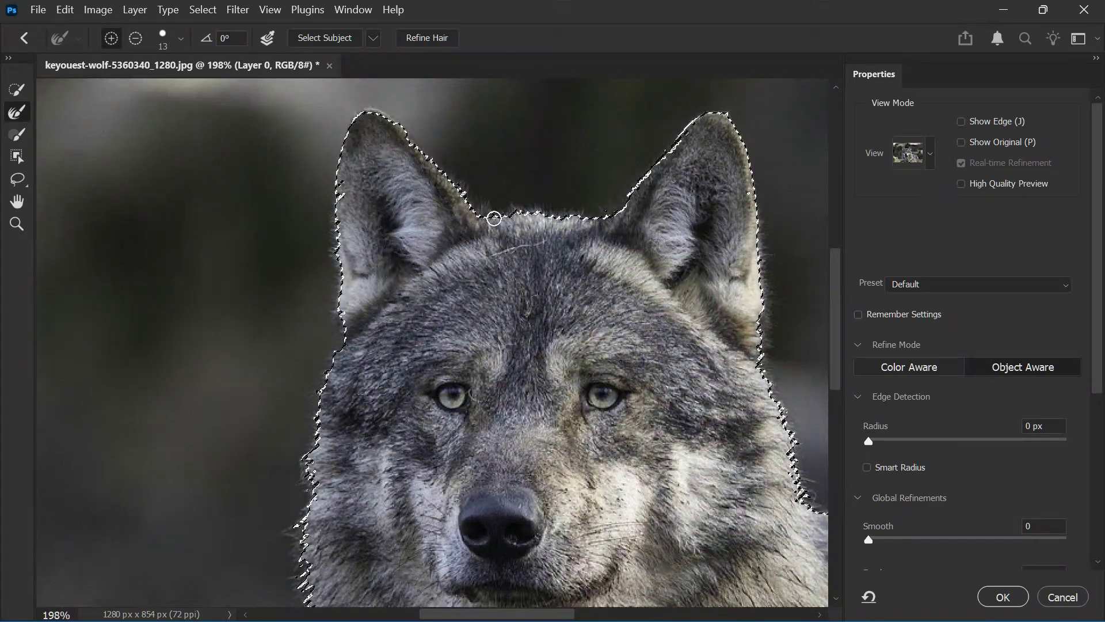
{"action": "scroll", "coordinate": [500, 215], "scroll_direction": "left", "scroll_amount": 1}
{"action": "scroll", "coordinate": [500, 215], "scroll_direction": "right", "scroll_amount": 2}
{"action": "scroll", "coordinate": [944, 416], "scroll_direction": "down", "scroll_amount": 1}
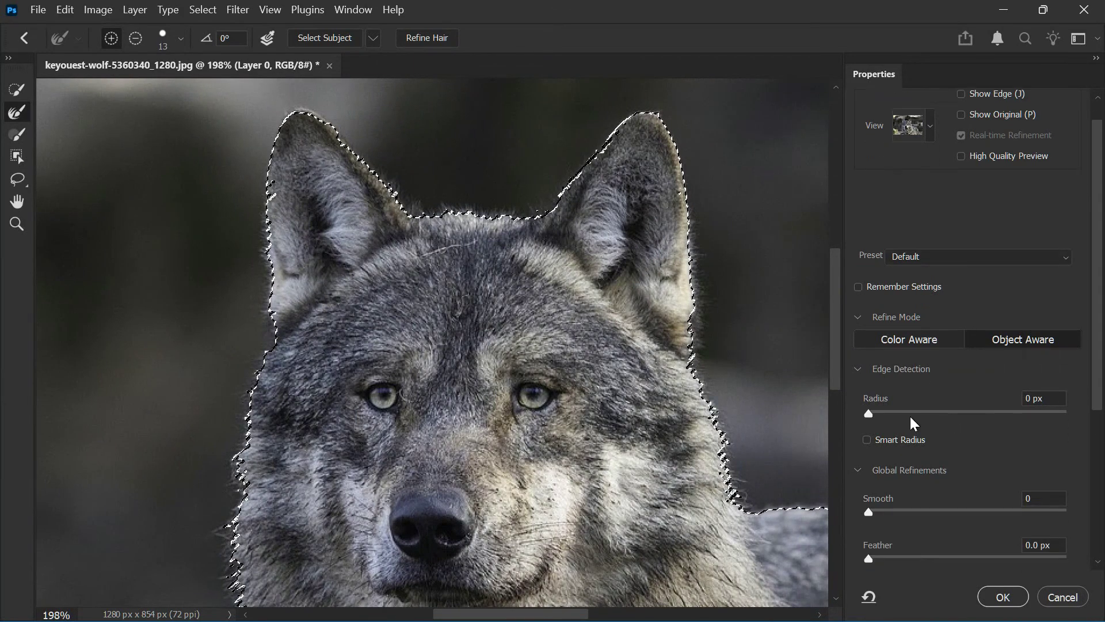
{"action": "left_click_drag", "start_coordinate": [870, 413], "coordinate": [886, 422]}
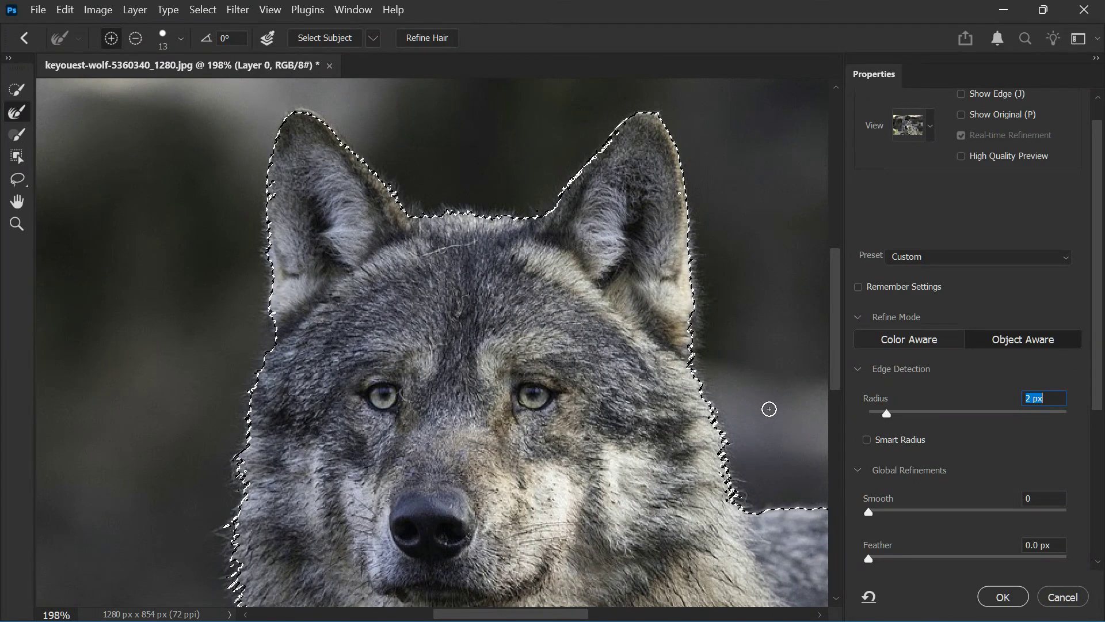
{"action": "left_click", "coordinate": [867, 440]}
{"action": "key", "text": "alt"}
Step: Shift the selection edge to -7% and feather it by 0.4 px
{"action": "scroll", "coordinate": [948, 458], "scroll_direction": "down", "scroll_amount": 5}
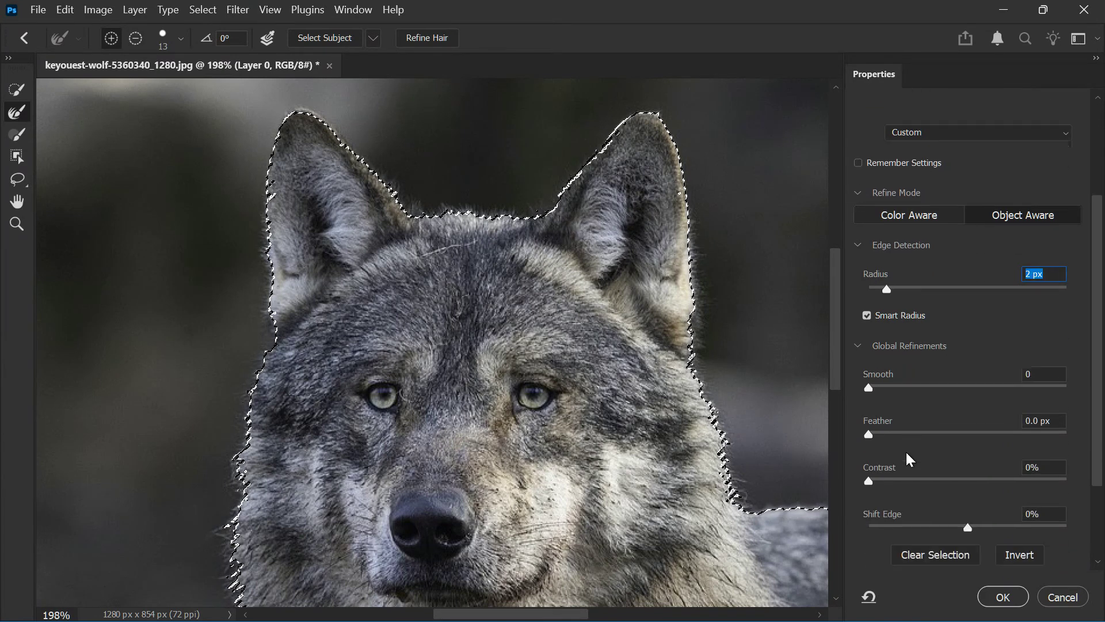
{"action": "left_click_drag", "start_coordinate": [963, 469], "coordinate": [963, 472]}
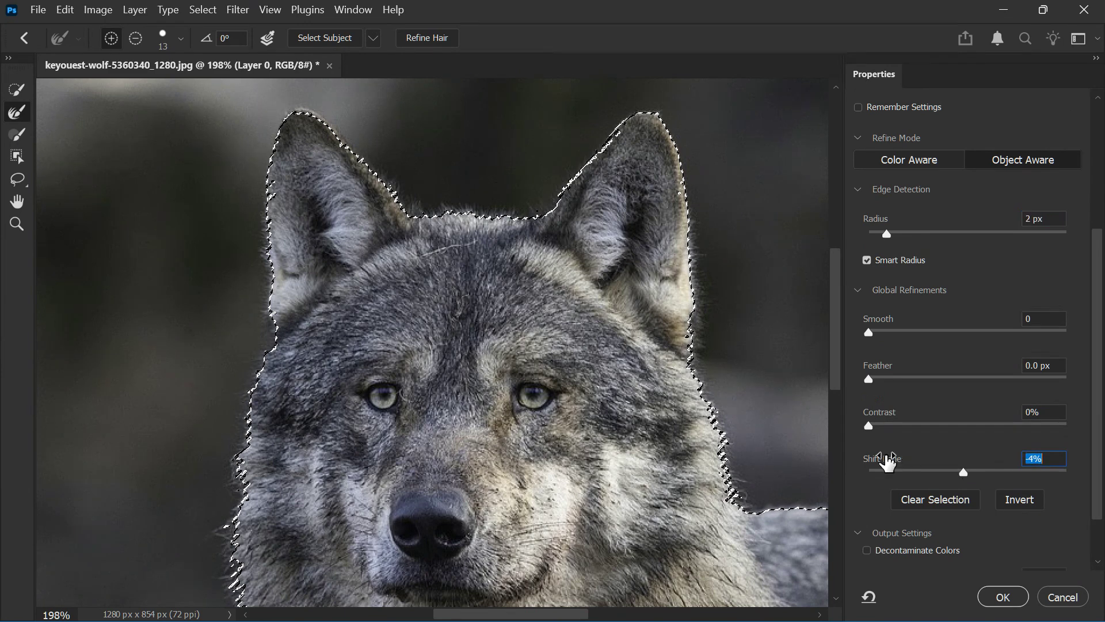
{"action": "scroll", "coordinate": [889, 483], "scroll_direction": "down", "scroll_amount": 3}
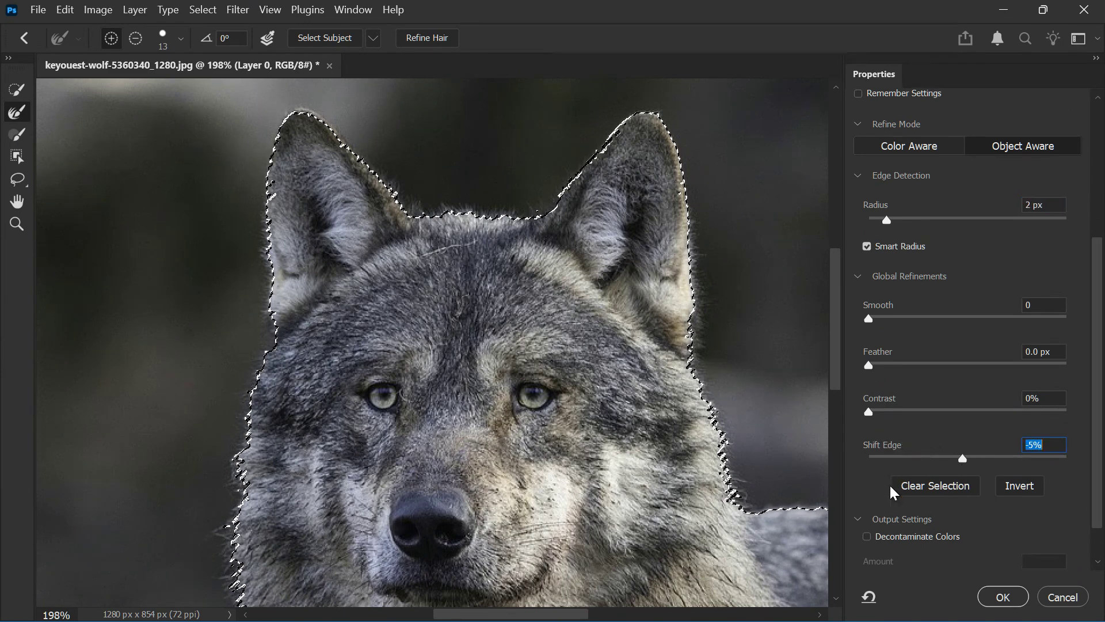
{"action": "left_click_drag", "start_coordinate": [870, 338], "coordinate": [872, 337]}
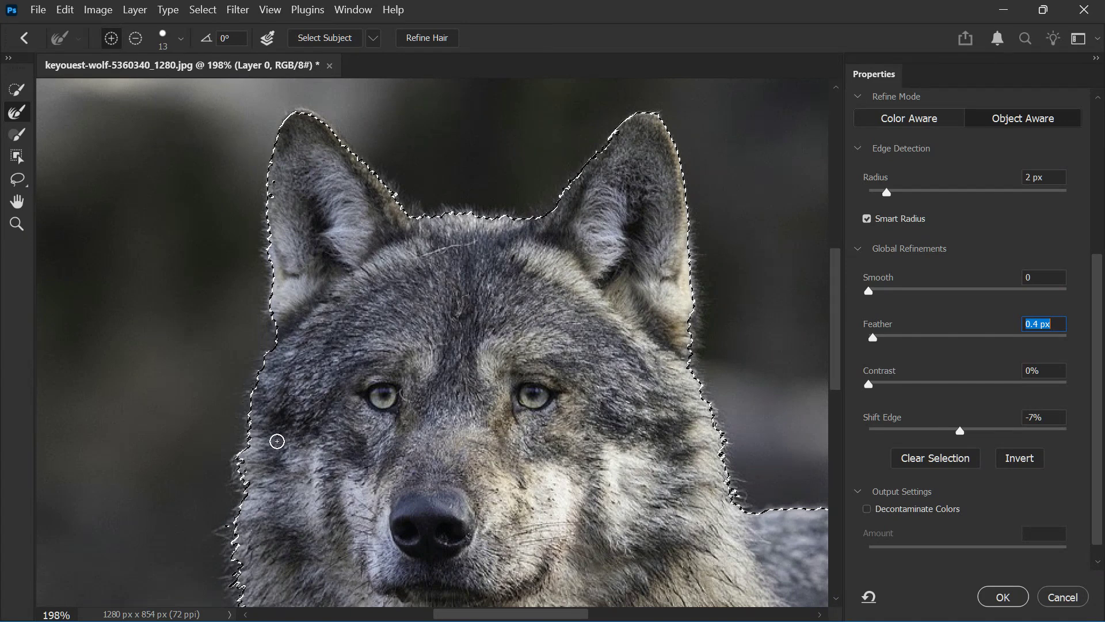
Step: Enable Decontaminate Colors and output the refined selection to a new layer with layer mask
{"action": "left_click", "coordinate": [866, 509]}
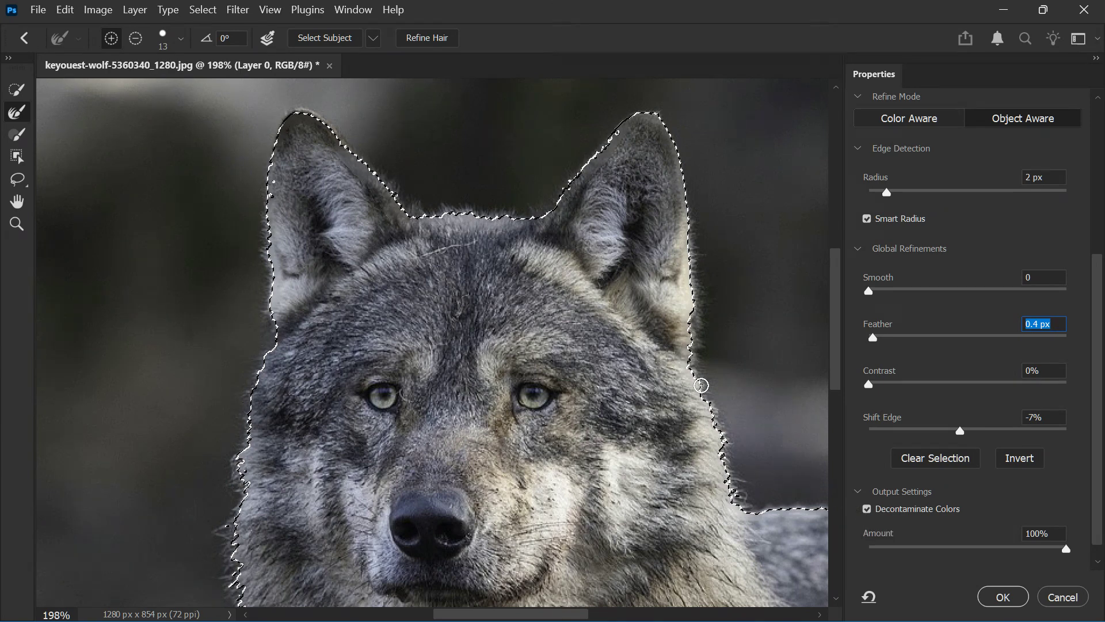
{"action": "left_click_drag", "start_coordinate": [837, 341], "coordinate": [838, 396]}
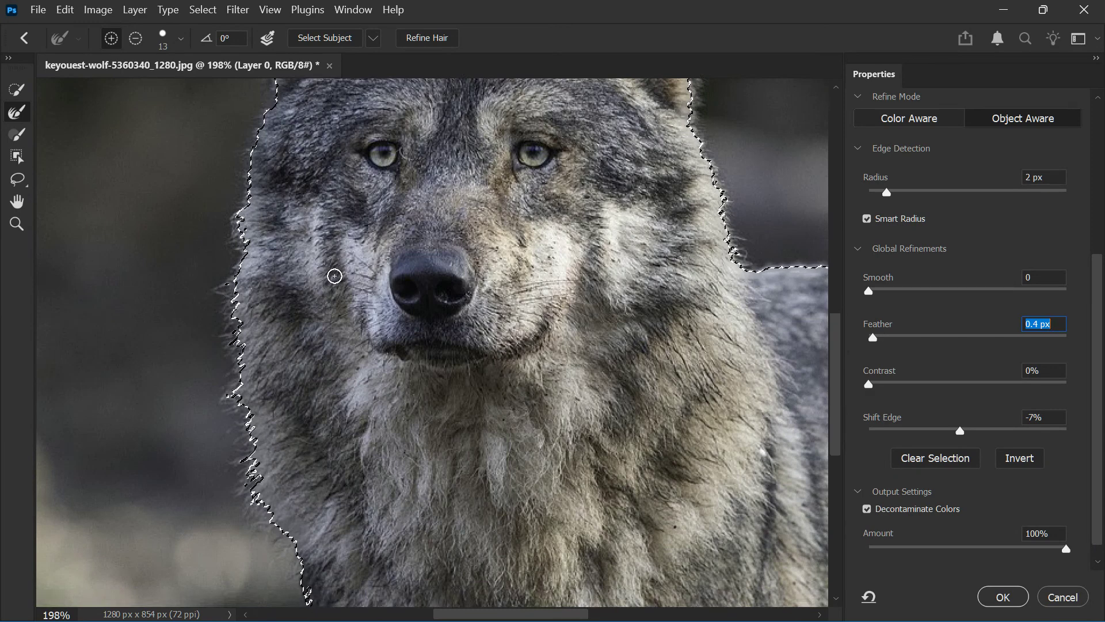
{"action": "scroll", "coordinate": [948, 530], "scroll_direction": "down", "scroll_amount": 1}
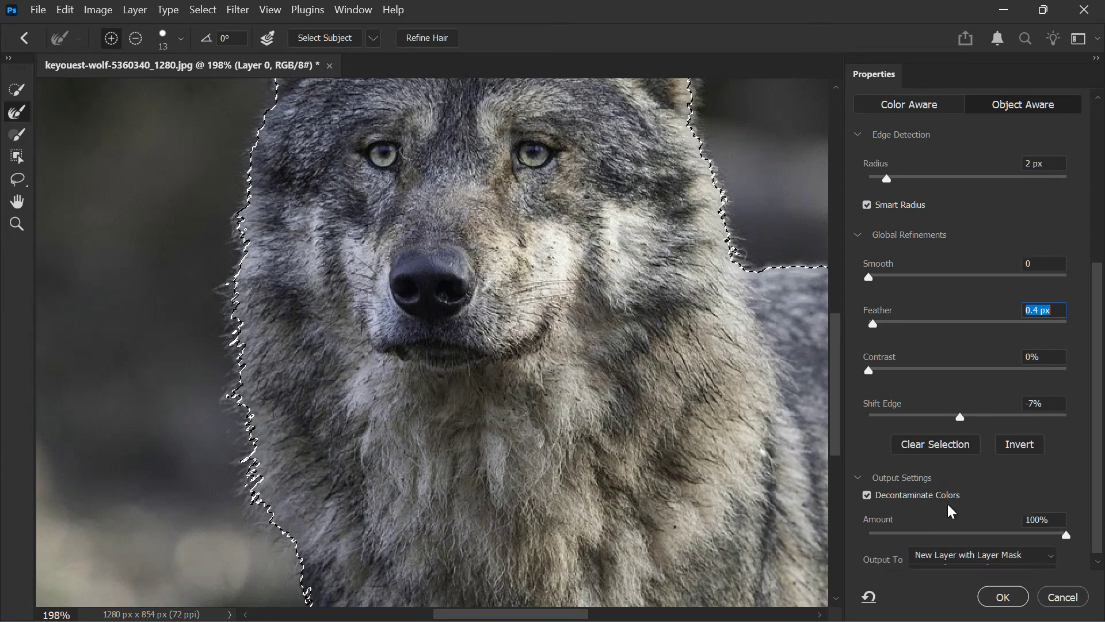
{"action": "scroll", "coordinate": [949, 512], "scroll_direction": "down", "scroll_amount": 1}
{"action": "left_click", "coordinate": [929, 558]}
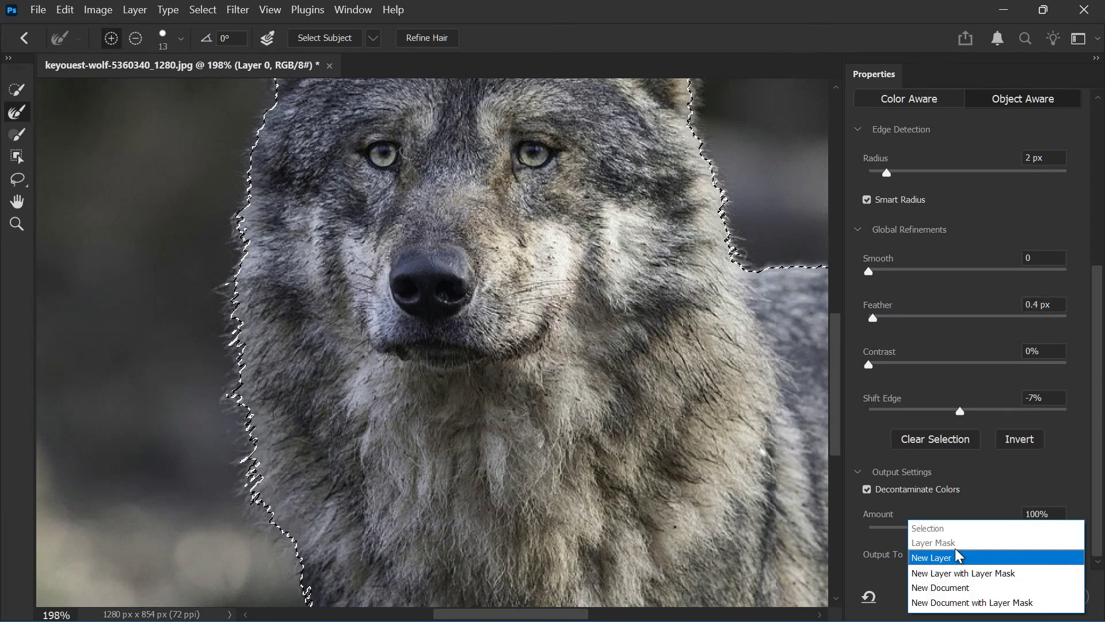
{"action": "left_click", "coordinate": [897, 553]}
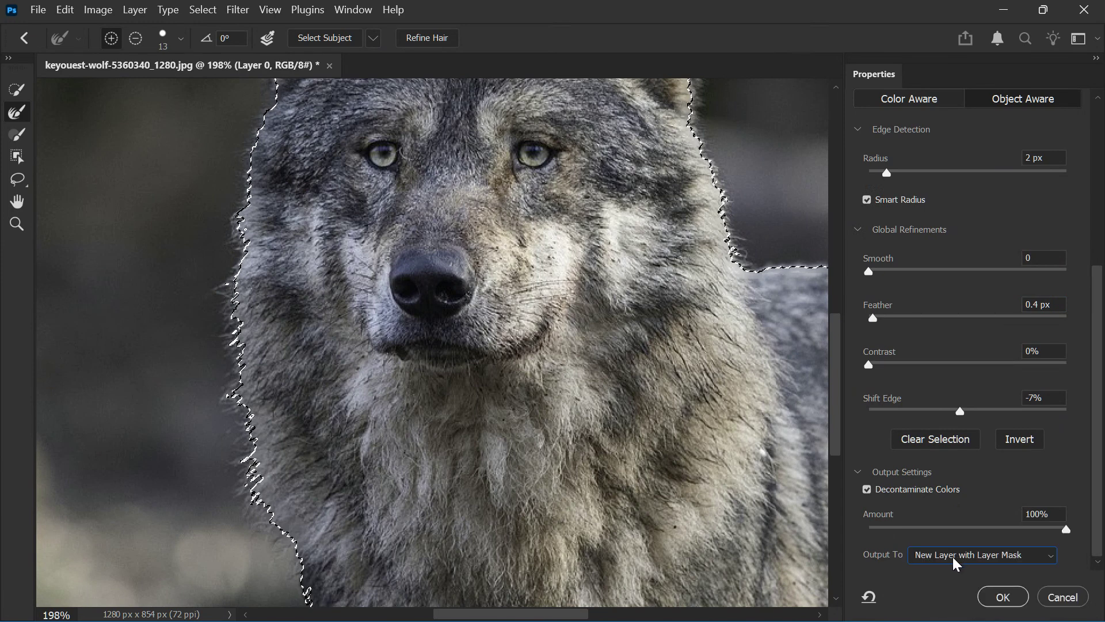
{"action": "left_click", "coordinate": [997, 594]}
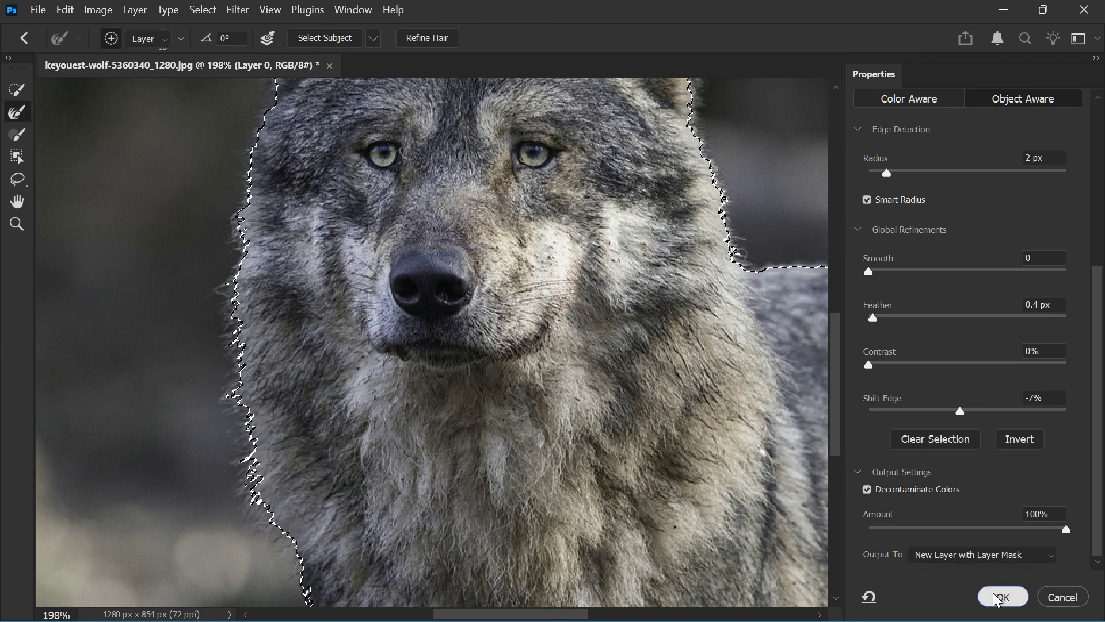
Step: Examine the fur edges of the cut-out wolf against the white fill, from close up to the whole image
{"action": "scroll", "coordinate": [683, 358], "scroll_direction": "down", "scroll_amount": 5}
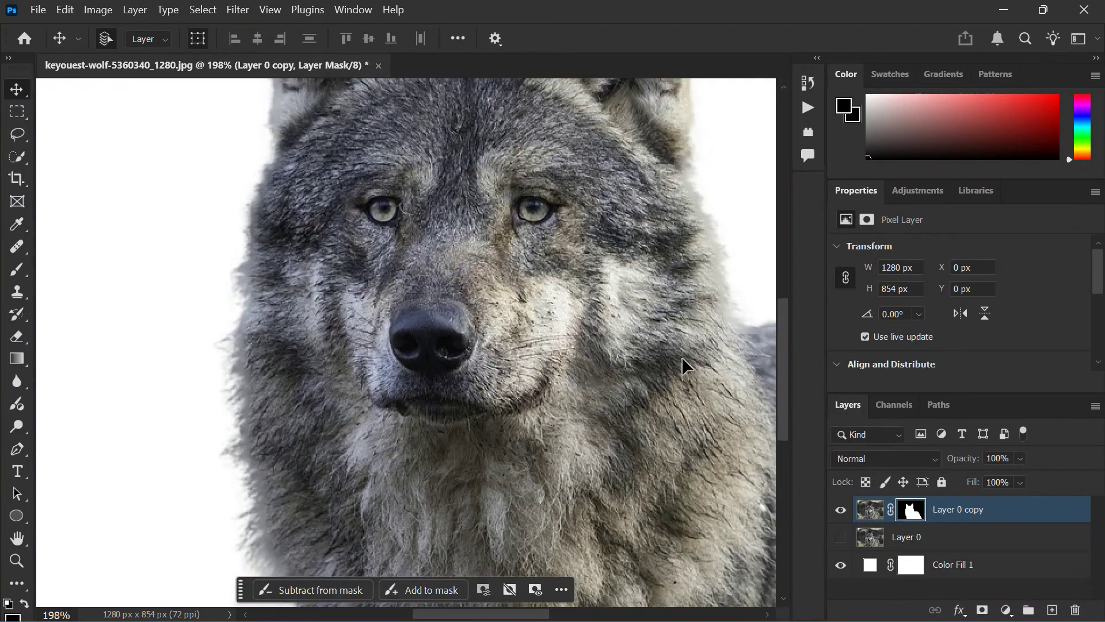
{"action": "scroll", "coordinate": [682, 357], "scroll_direction": "down", "scroll_amount": 4}
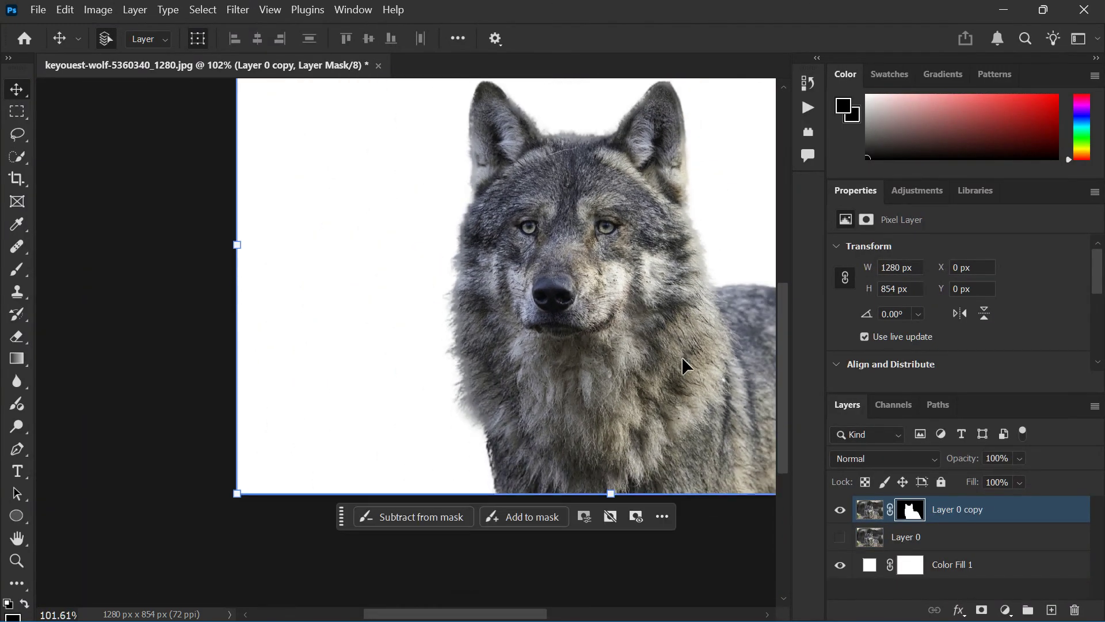
{"action": "scroll", "coordinate": [681, 357], "scroll_direction": "up", "scroll_amount": 3}
{"action": "scroll", "coordinate": [682, 357], "scroll_direction": "right", "scroll_amount": 10}
{"action": "scroll", "coordinate": [682, 357], "scroll_direction": "right", "scroll_amount": 4}
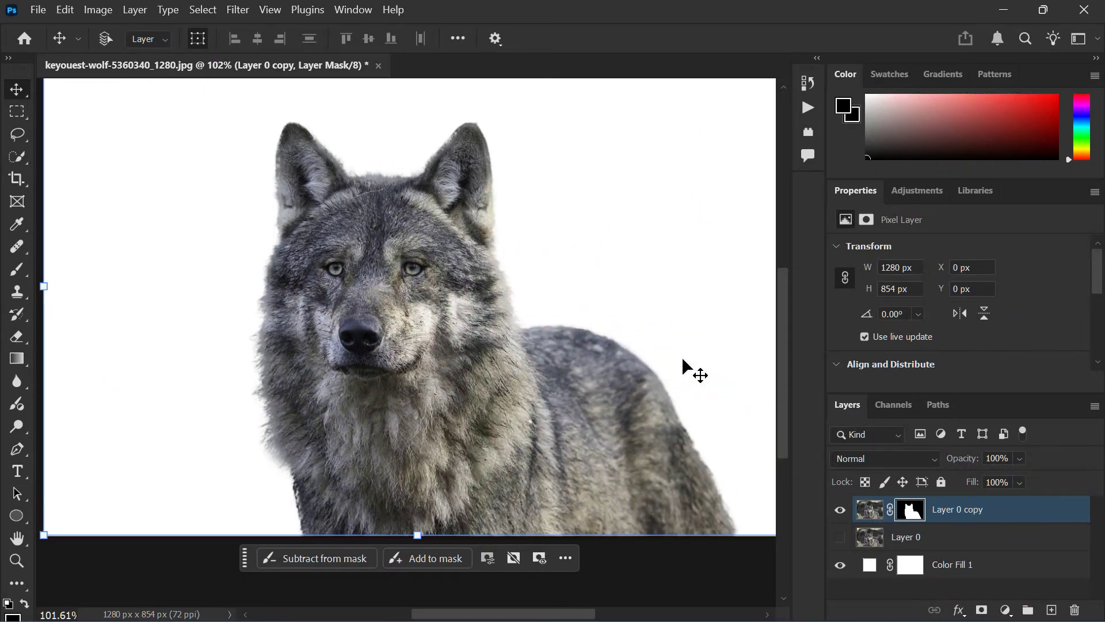
{"action": "scroll", "coordinate": [628, 356], "scroll_direction": "up", "scroll_amount": 6}
{"action": "scroll", "coordinate": [628, 356], "scroll_direction": "down", "scroll_amount": 3}
{"action": "scroll", "coordinate": [627, 355], "scroll_direction": "right", "scroll_amount": 1}
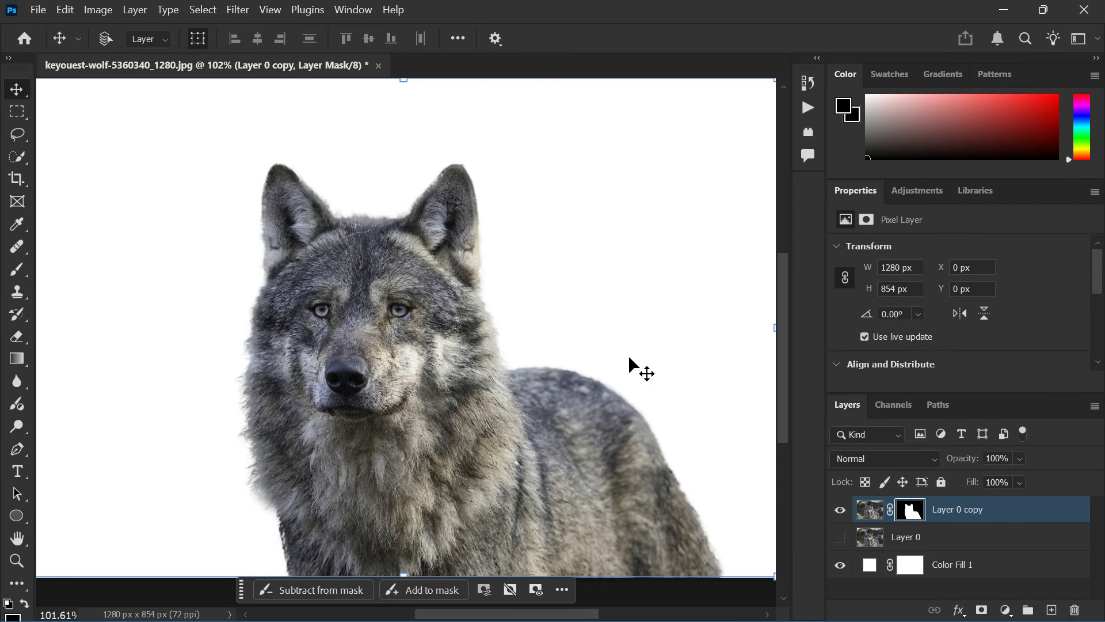
{"action": "scroll", "coordinate": [628, 354], "scroll_direction": "down", "scroll_amount": 1}
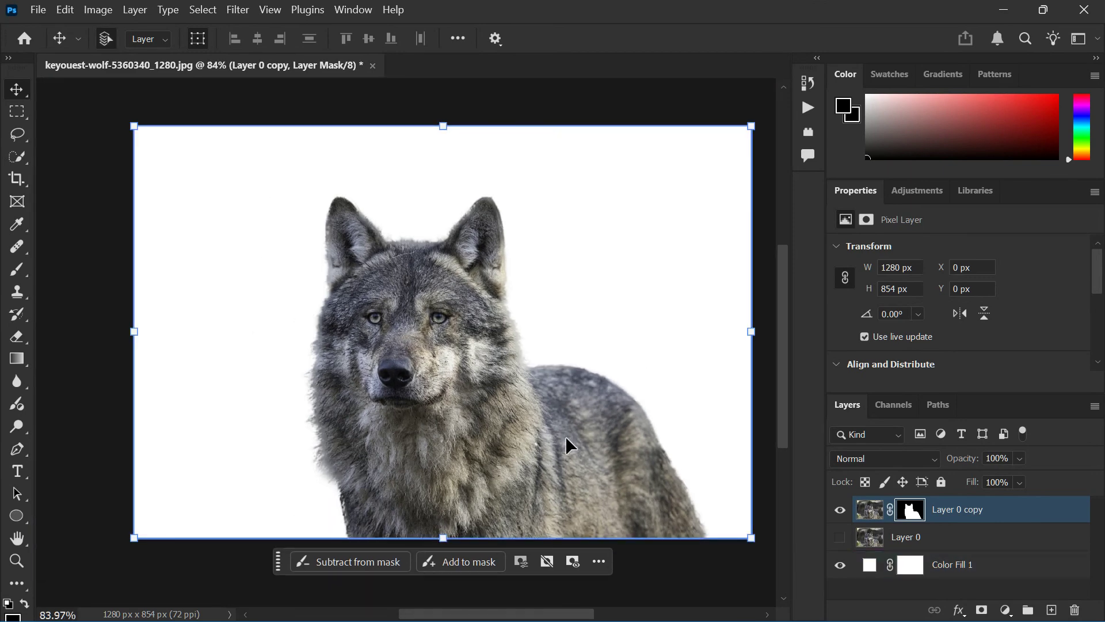
Step: Toggle the visibility of the Color Fill 1 layer to compare the cutout on transparency and on white
{"action": "left_click", "coordinate": [839, 566]}
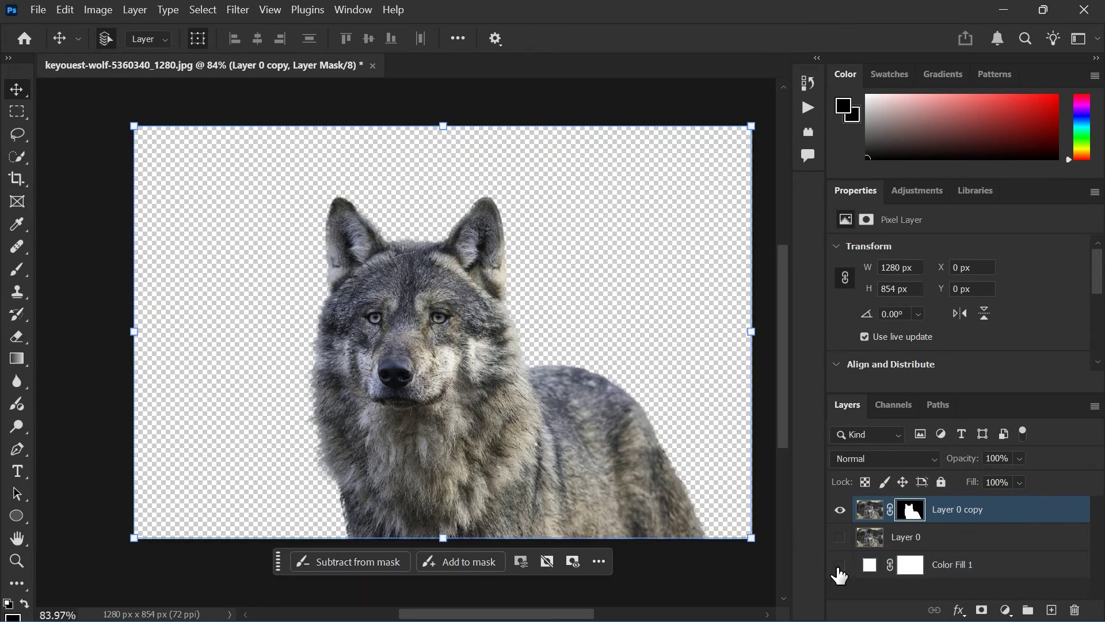
{"action": "left_click", "coordinate": [840, 566]}
{"action": "left_click", "coordinate": [839, 567]}
{"action": "left_click", "coordinate": [839, 567]}
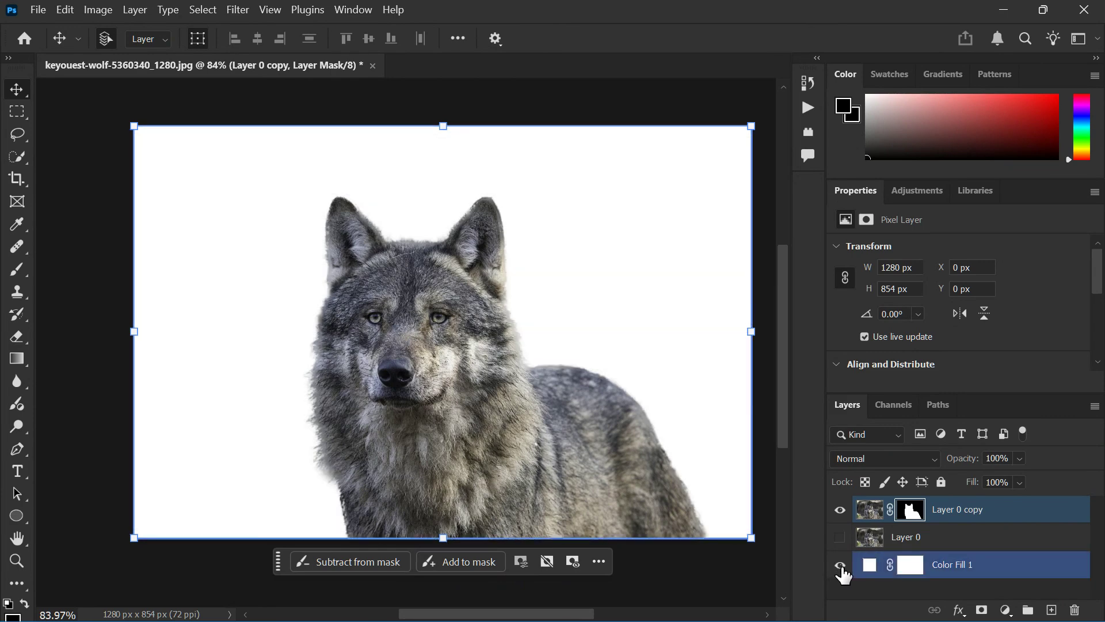
{"action": "left_click", "coordinate": [910, 569]}
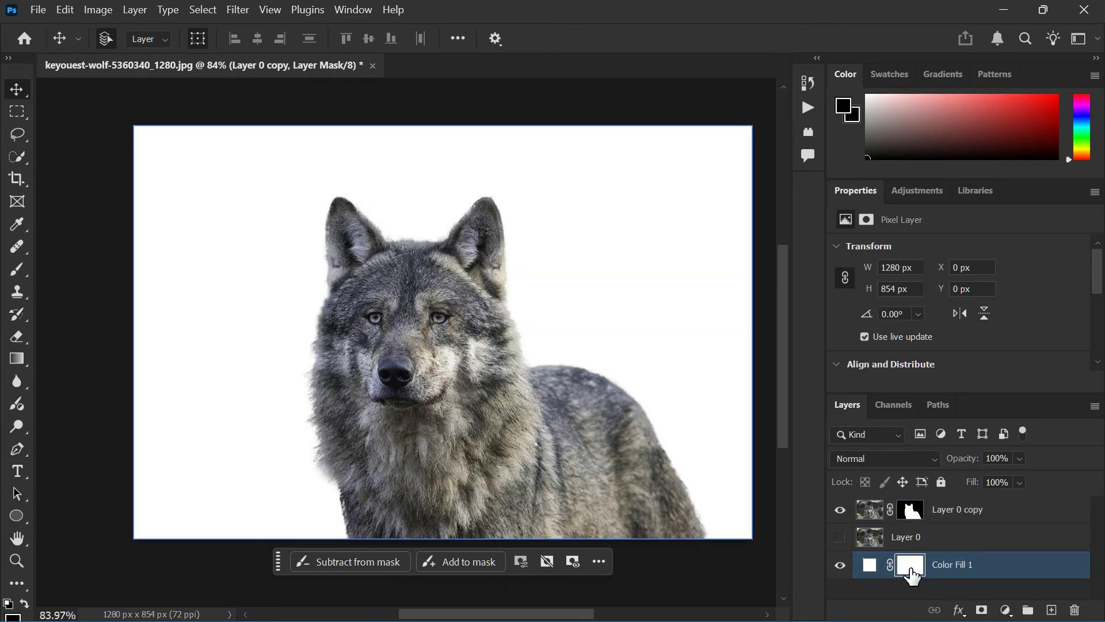
{"action": "double_click", "coordinate": [911, 570]}
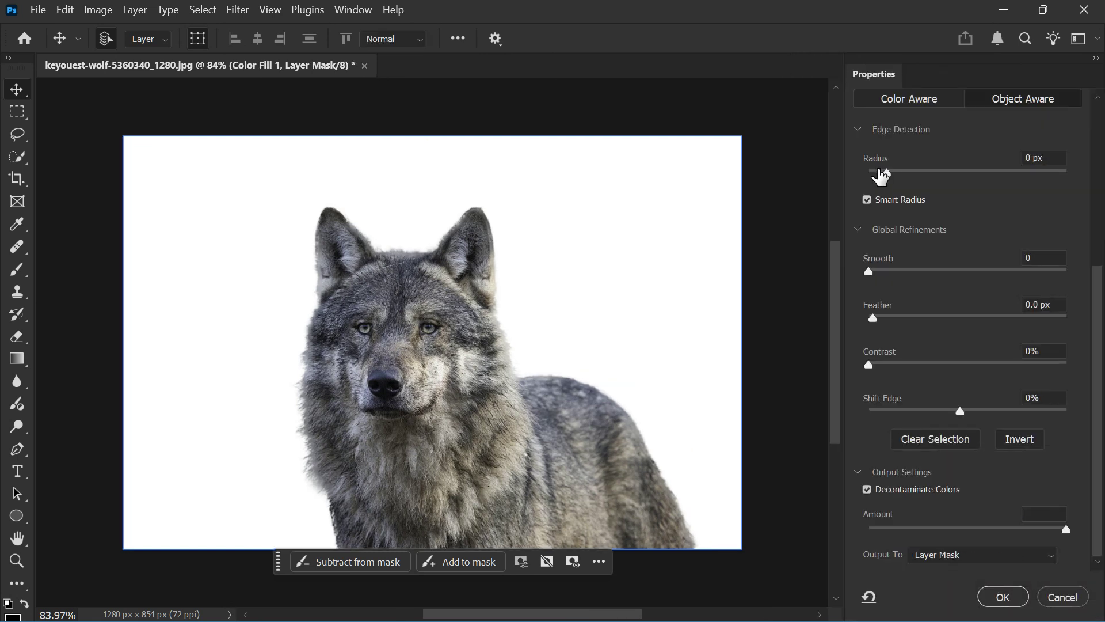
{"action": "left_click", "coordinate": [1003, 591]}
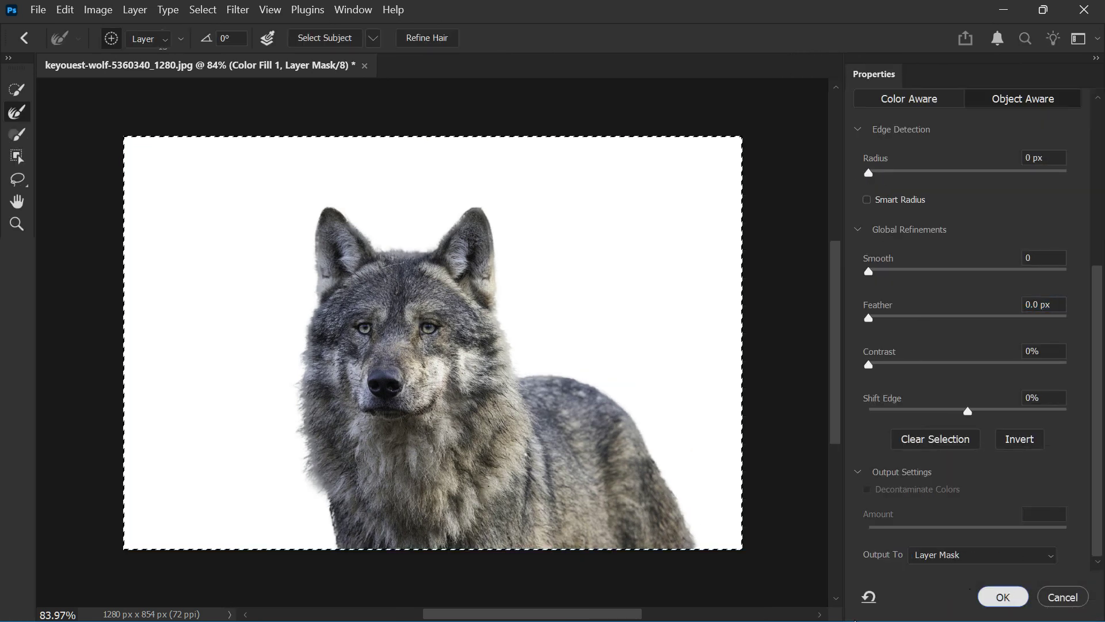